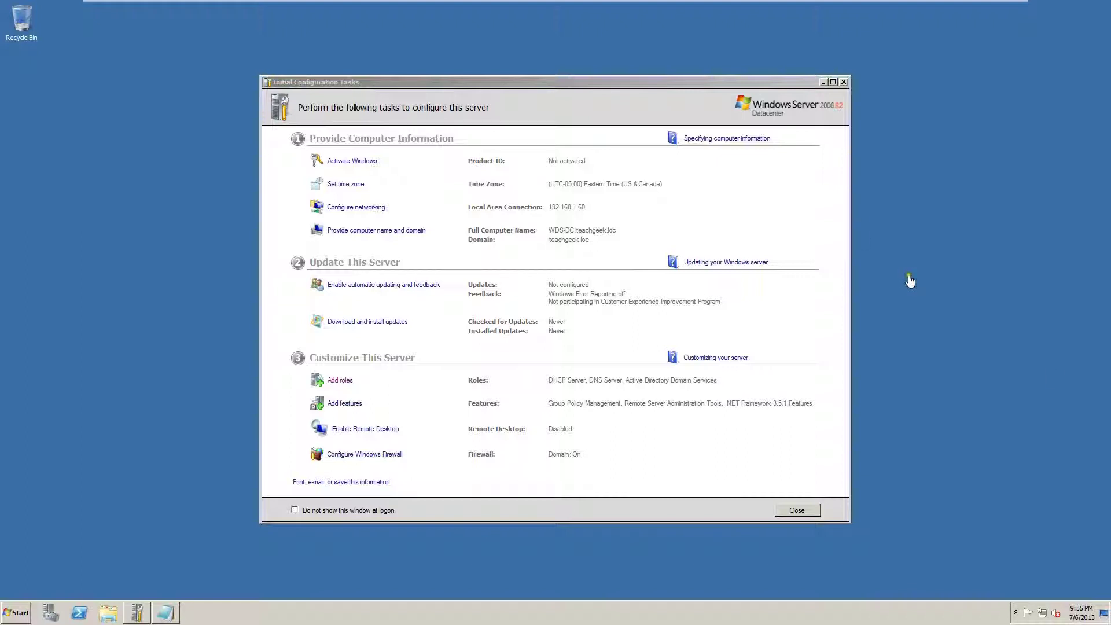
# Bring up the Notepad checklist of Active Directory, DHCP, File Services, DNS and Extracted ISO Files.
pyautogui.click(701, 83)
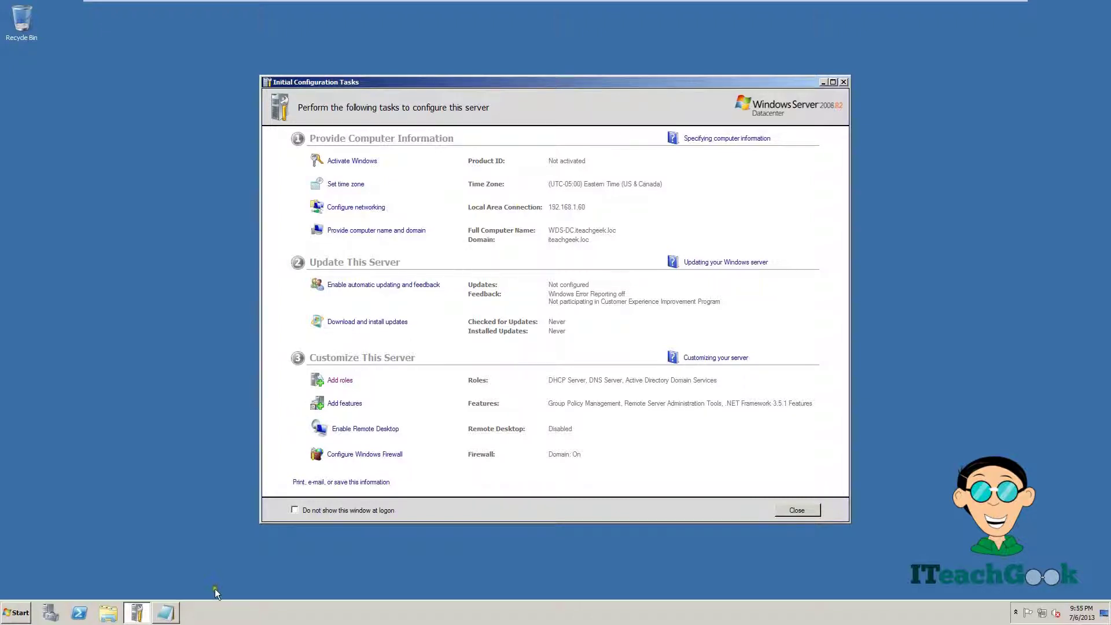
pyautogui.click(169, 615)
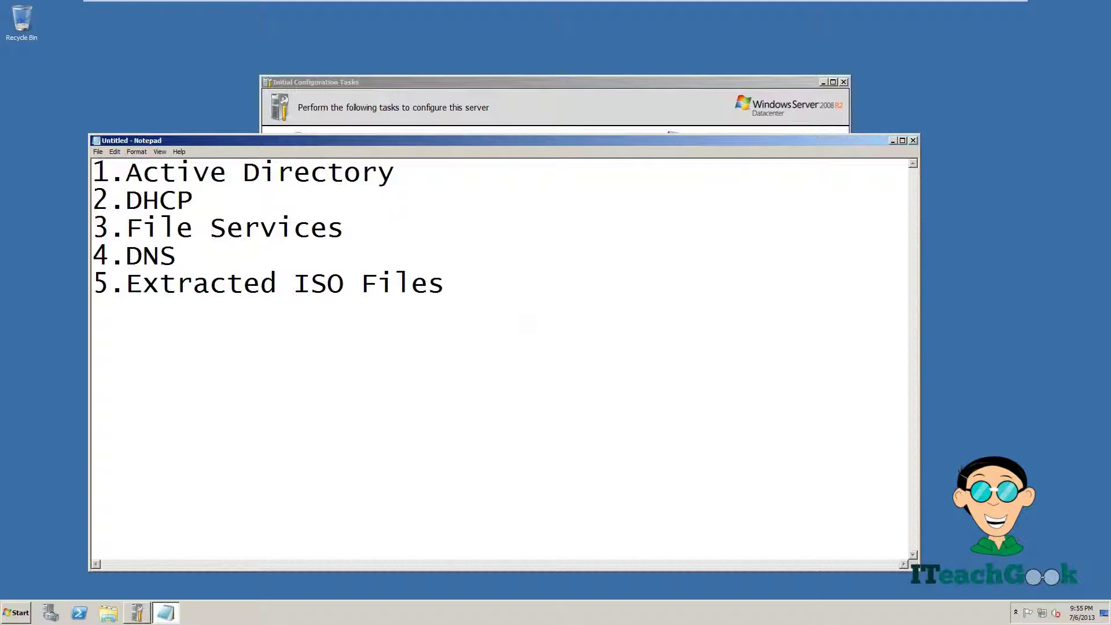
pyautogui.click(109, 615)
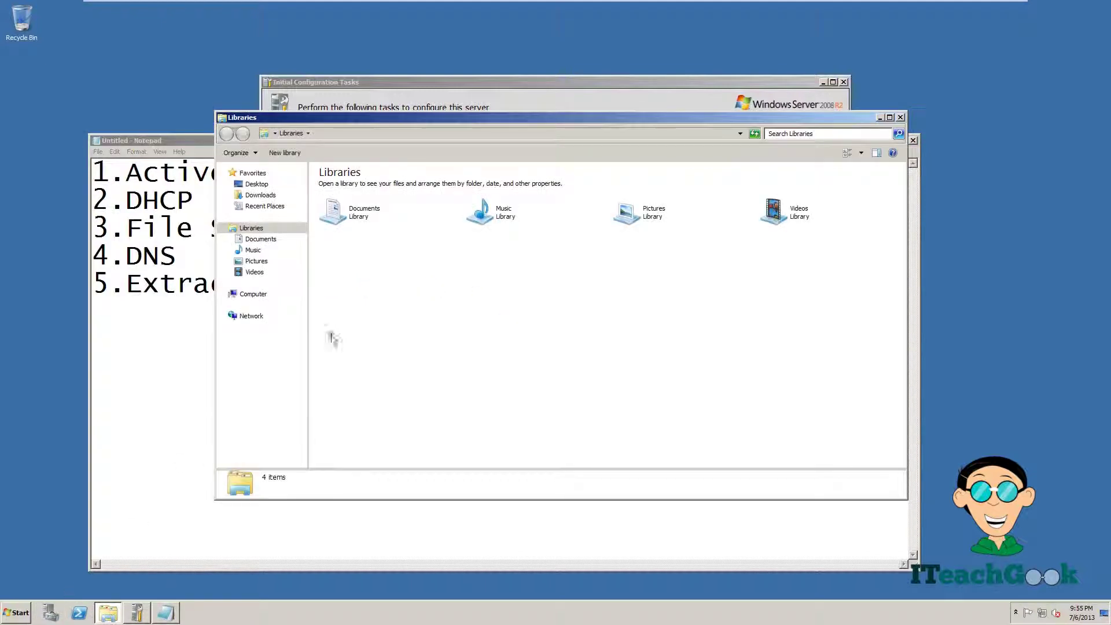
# Confirm the extracted ISO files are in C:\images, then close Explorer.
pyautogui.click(255, 294)
pyautogui.doubleClick(397, 199)
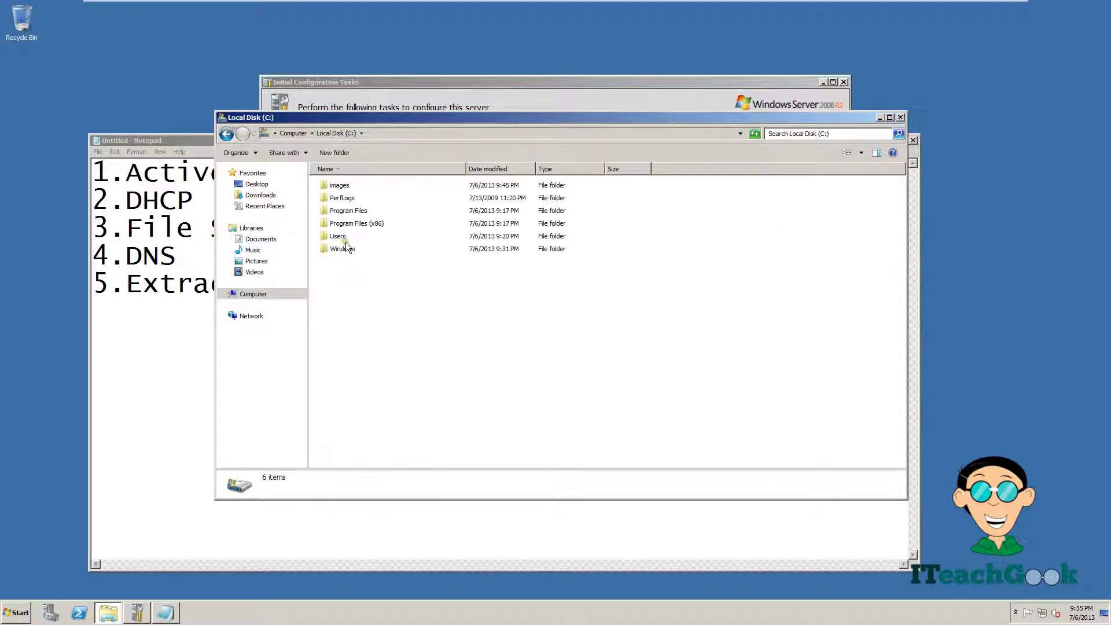
pyautogui.doubleClick(339, 187)
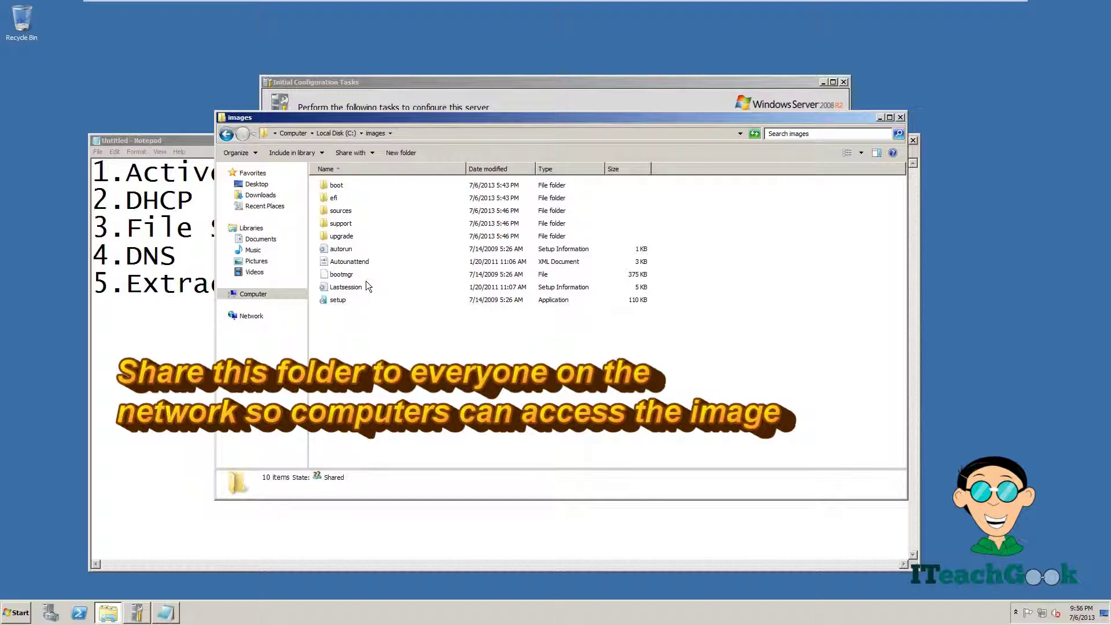
pyautogui.click(901, 118)
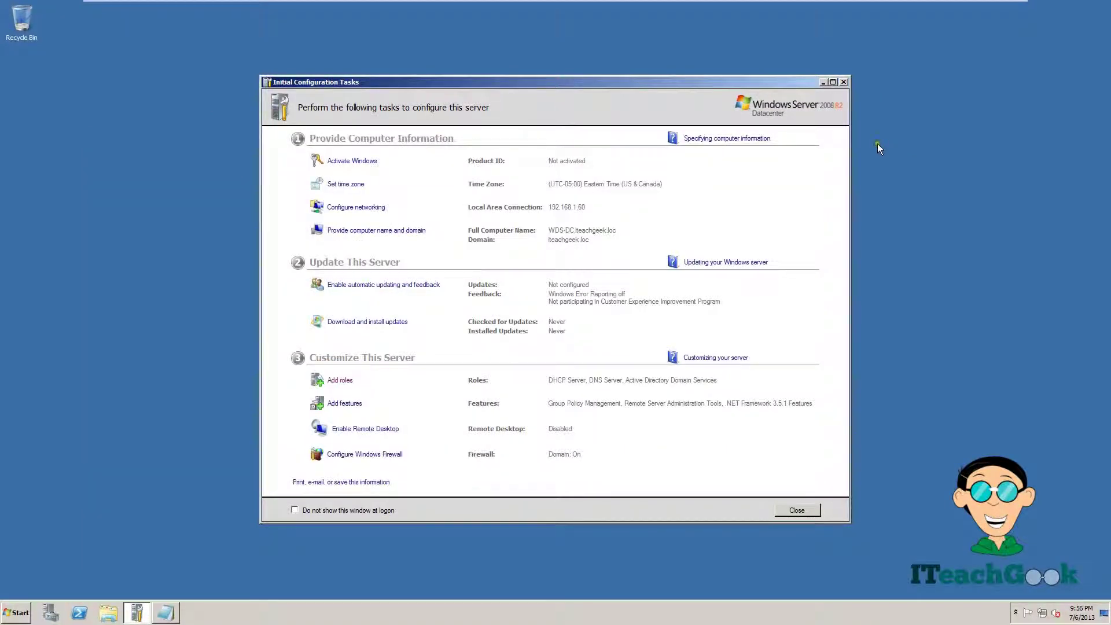
# Install the Windows Deployment Services role, keeping Deployment Server and Transport Server role services.
pyautogui.click(342, 380)
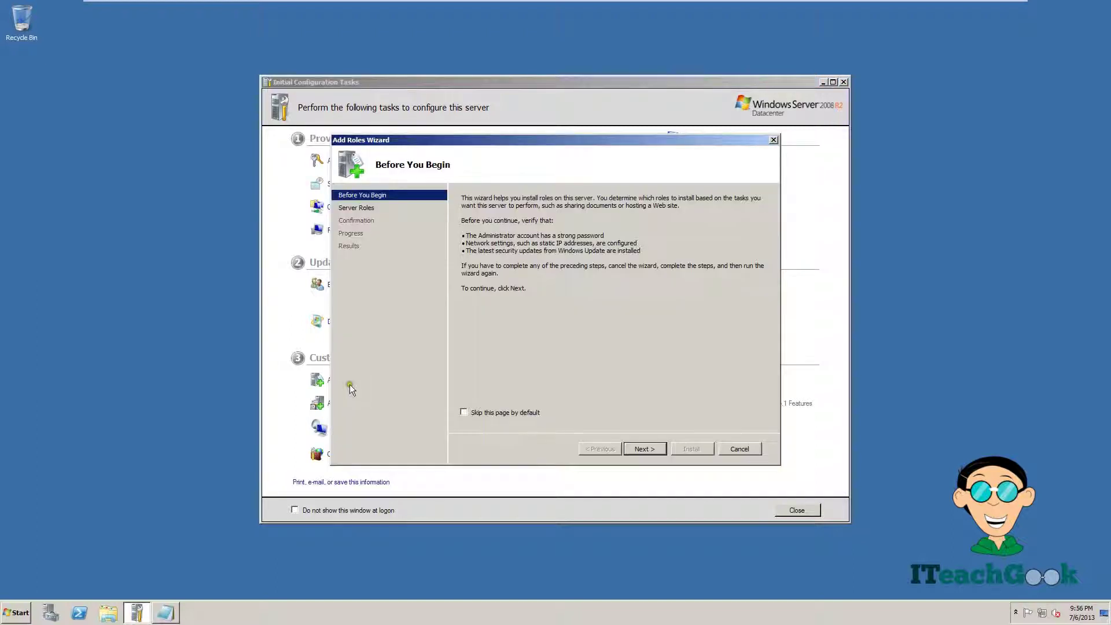
pyautogui.click(637, 446)
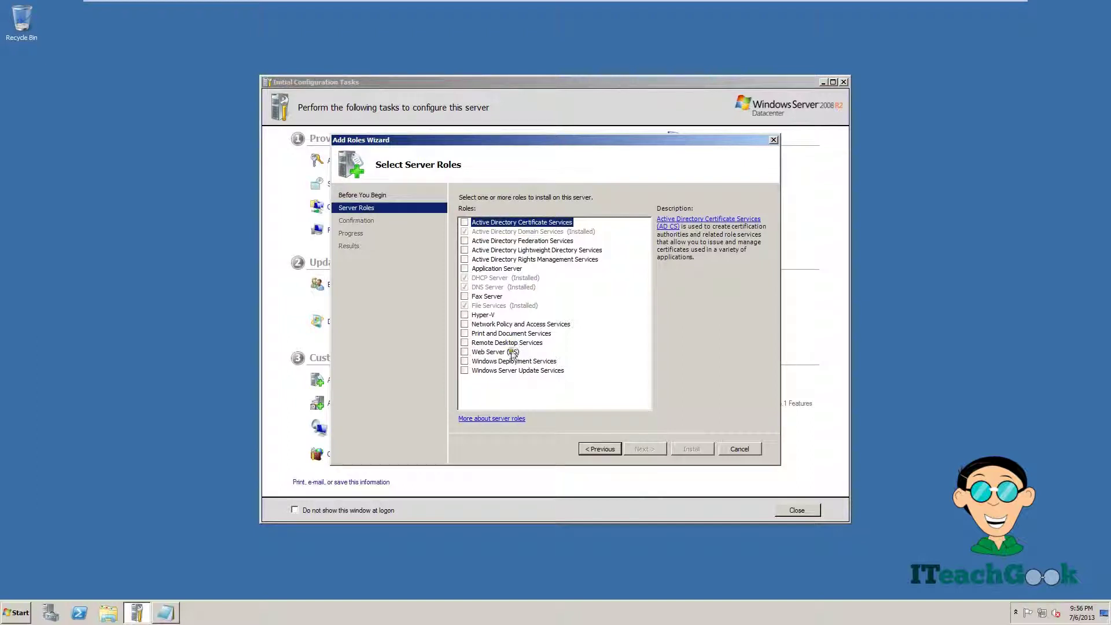
pyautogui.click(506, 361)
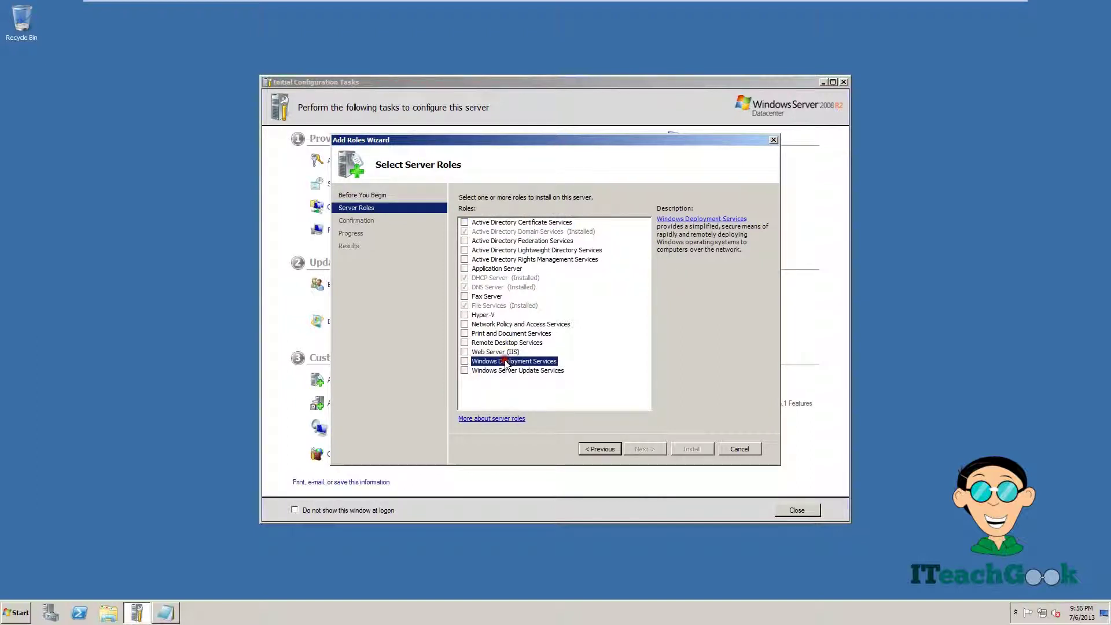
pyautogui.click(465, 361)
pyautogui.click(640, 449)
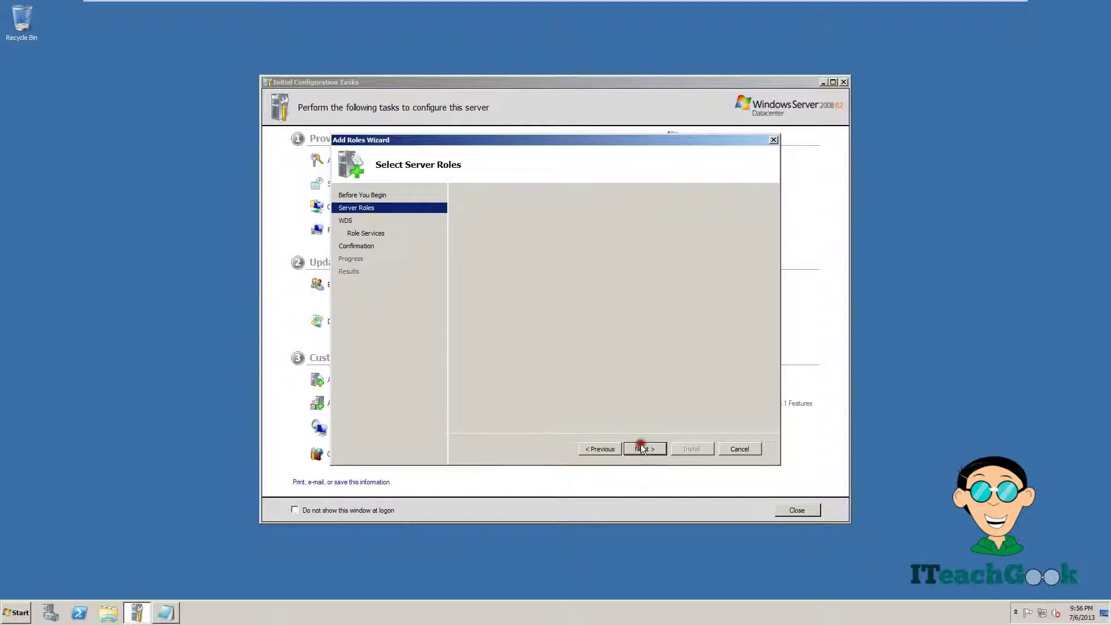
pyautogui.click(640, 450)
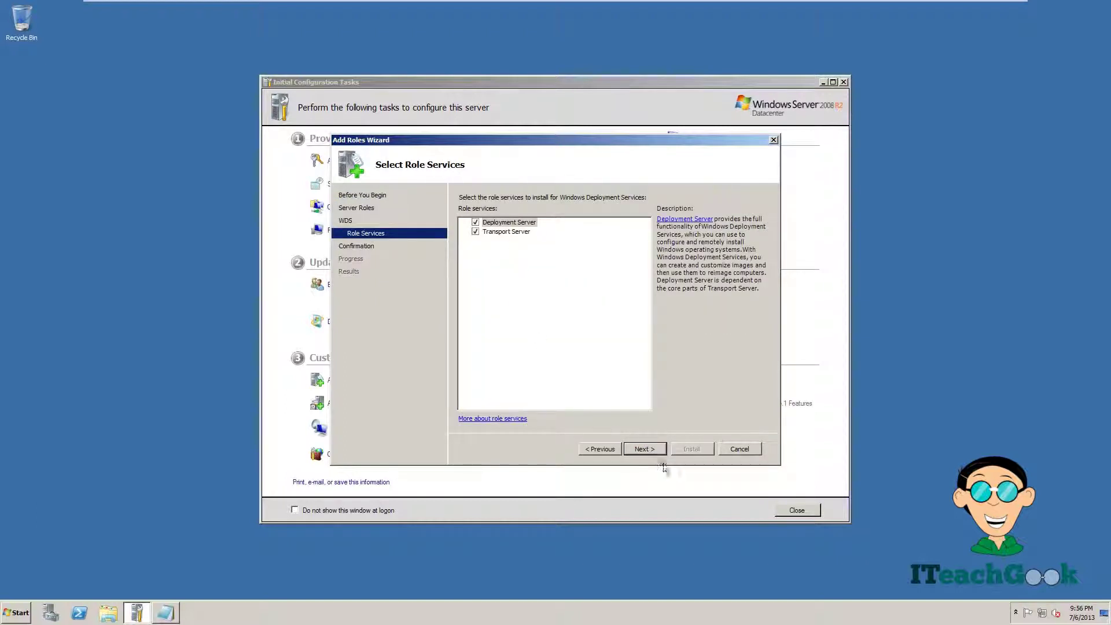
pyautogui.click(637, 447)
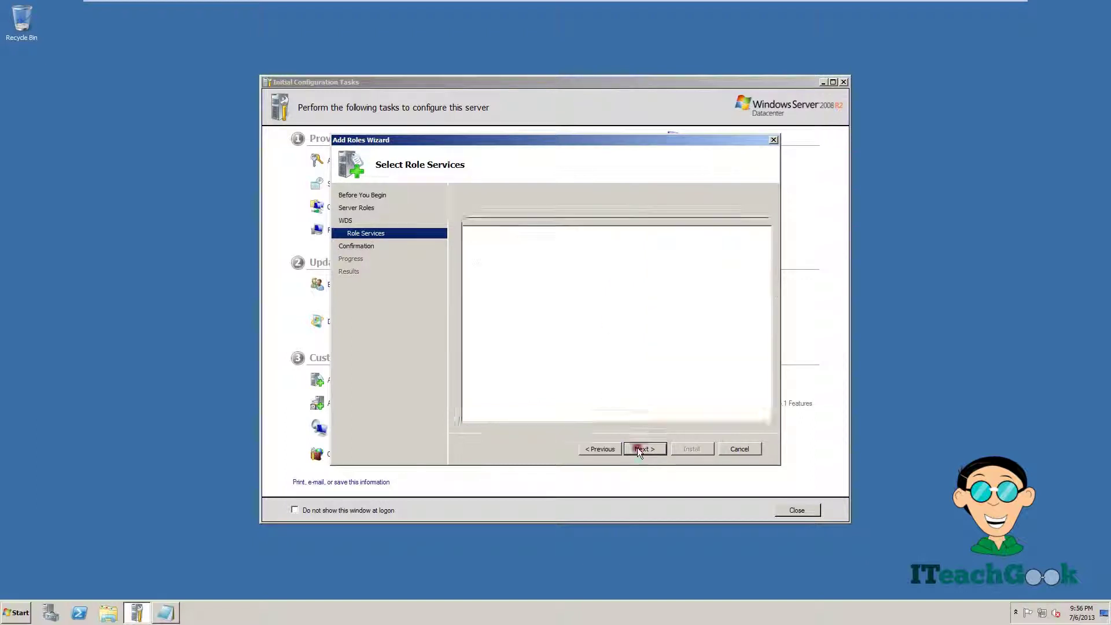
pyautogui.click(693, 450)
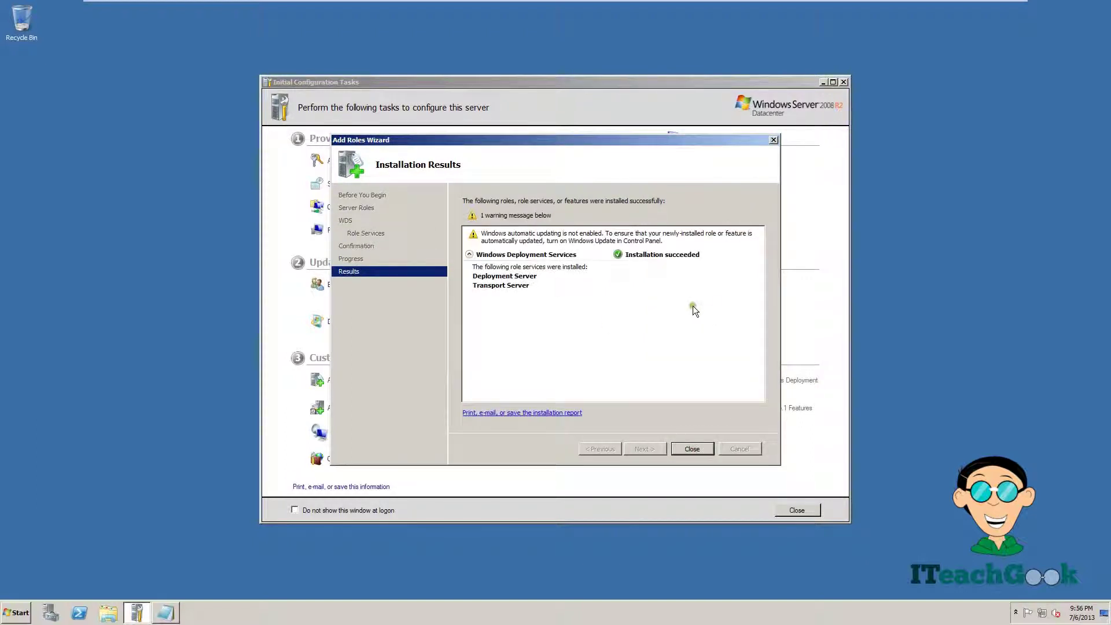
pyautogui.click(692, 447)
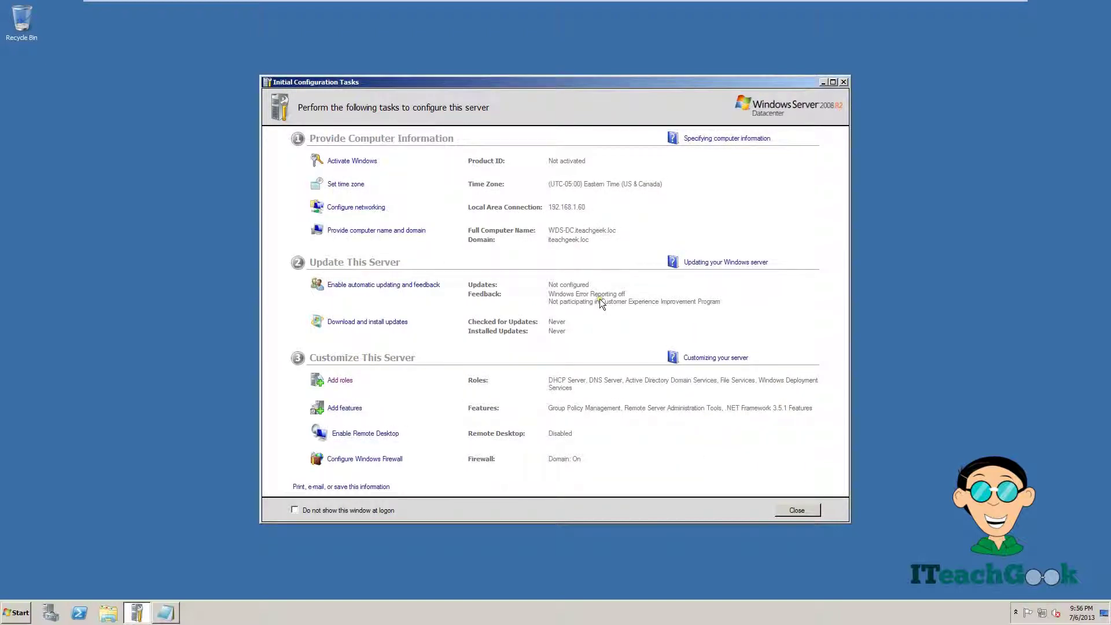
# Launch the Windows Deployment Services console from Administrative Tools and center its window.
pyautogui.click(16, 612)
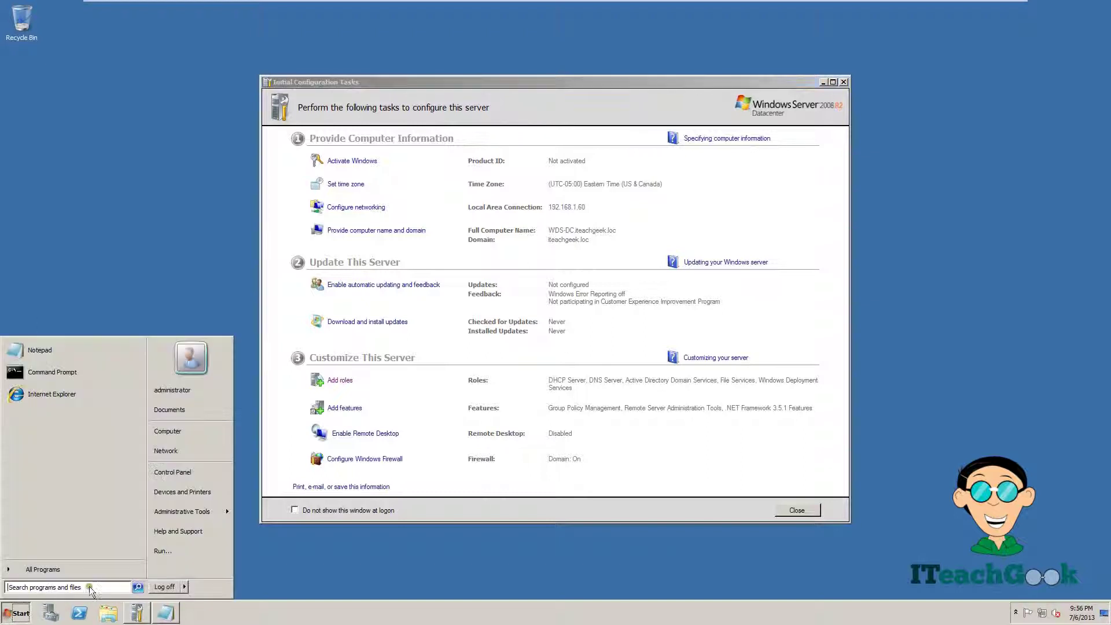
pyautogui.moveTo(200, 515)
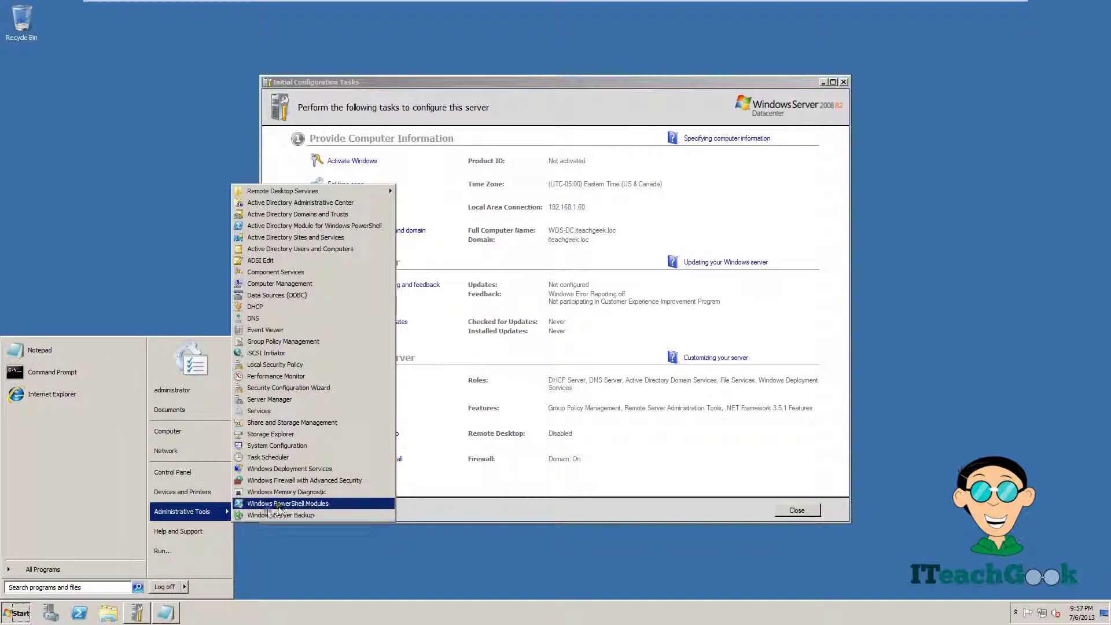
pyautogui.click(304, 470)
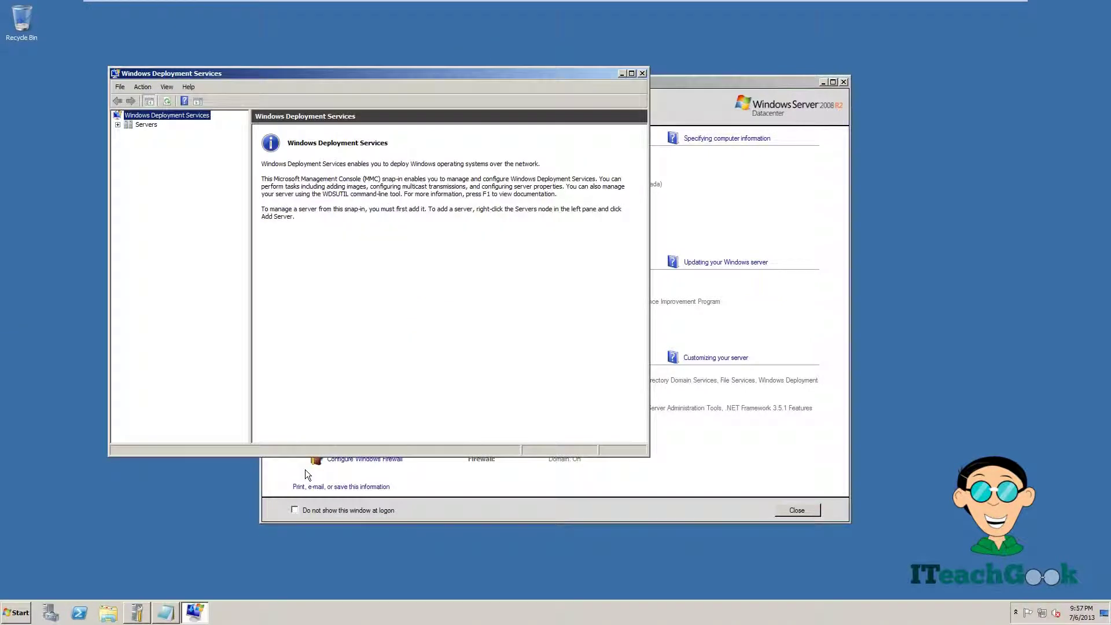
pyautogui.moveTo(470, 77); pyautogui.dragTo(654, 108)
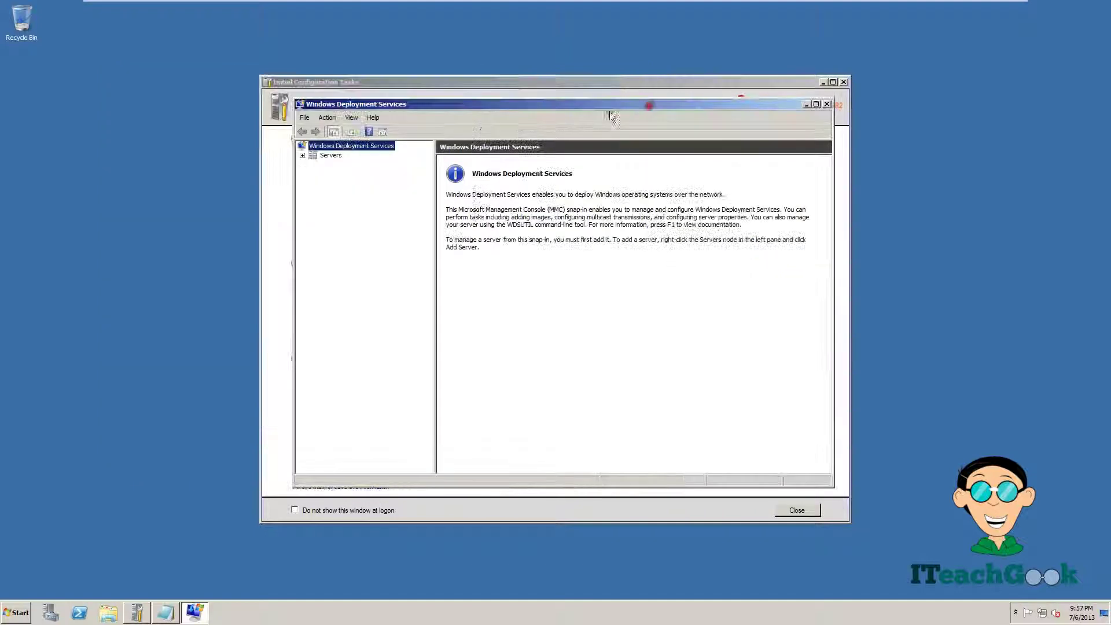
# Run Configure Server on WDS-DC.iteachgeek.loc and advance to the remote installation folder page.
pyautogui.click(302, 155)
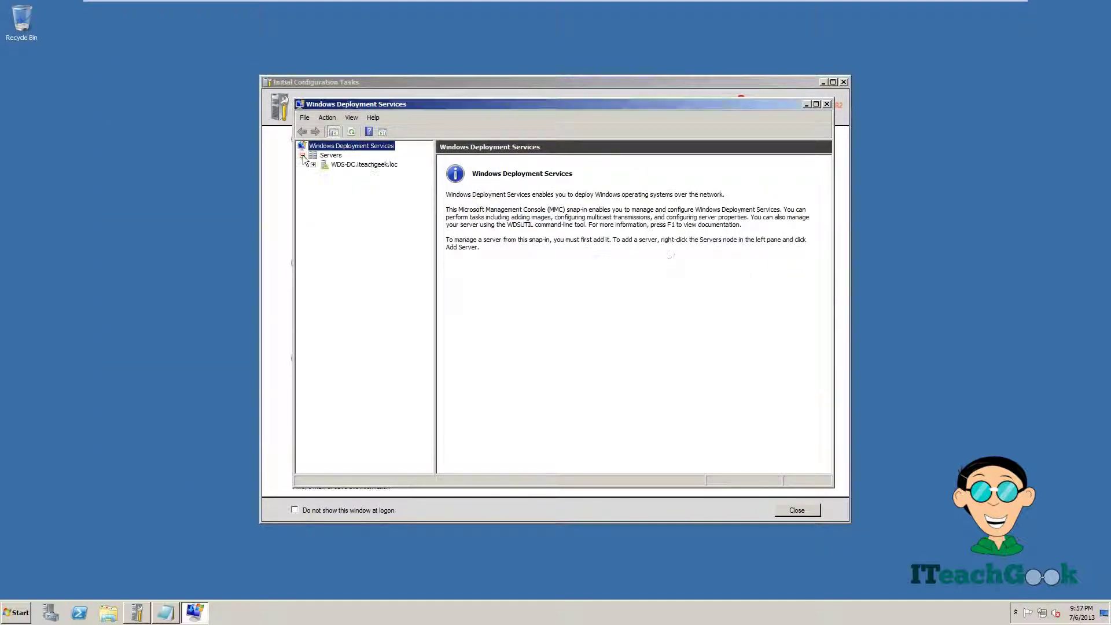
pyautogui.click(344, 165)
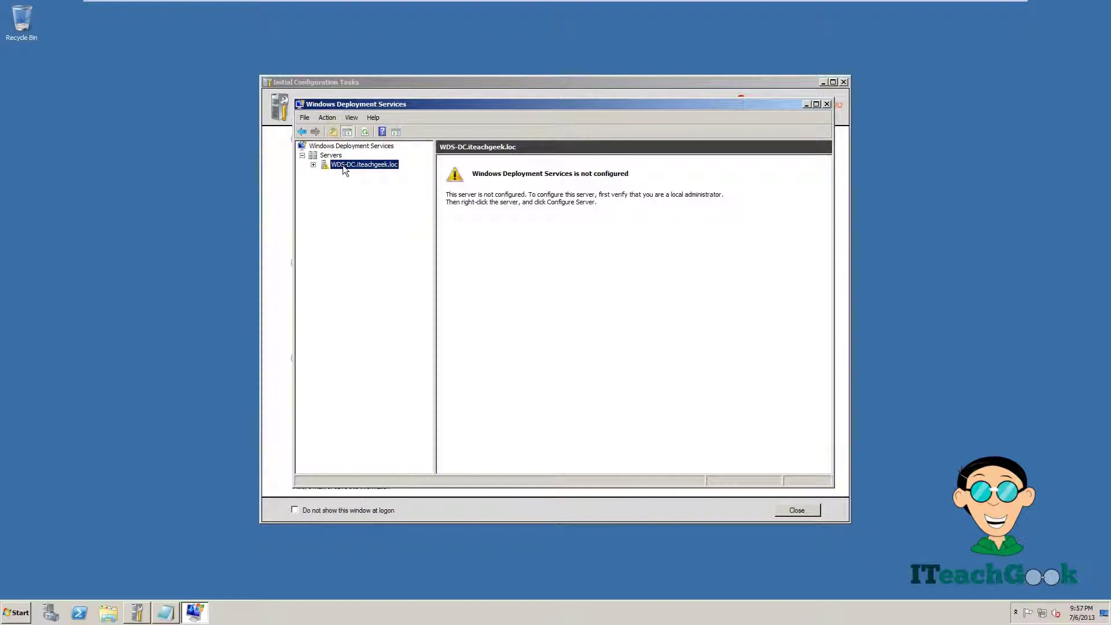
pyautogui.rightClick(344, 168)
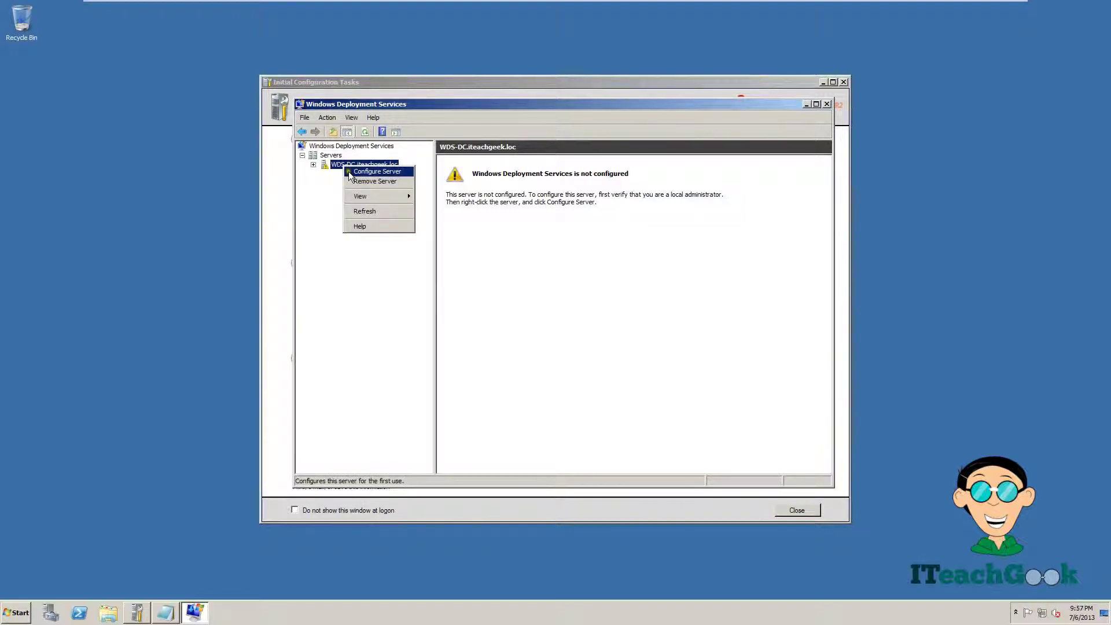
pyautogui.click(349, 173)
pyautogui.click(648, 417)
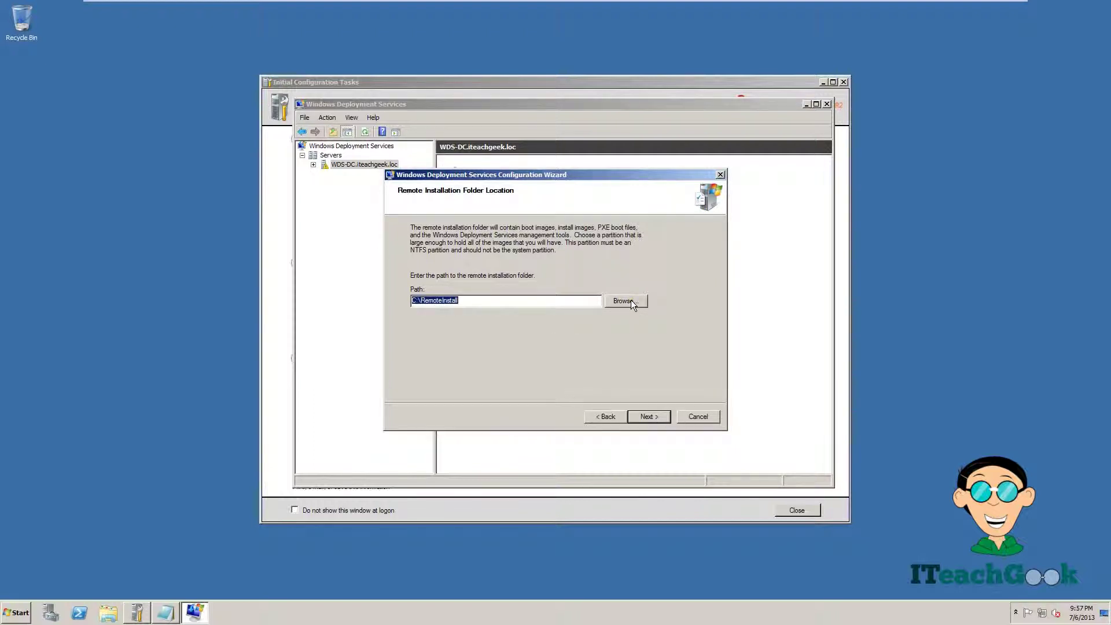
# Set the remote installation folder to C:\images and continue.
pyautogui.click(625, 301)
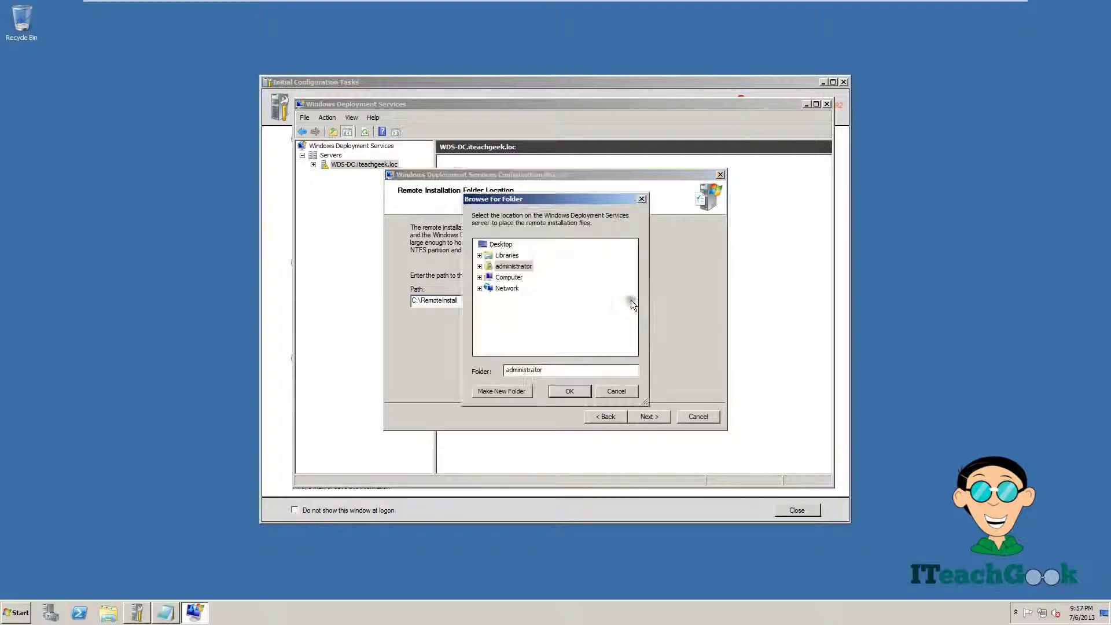
pyautogui.click(480, 277)
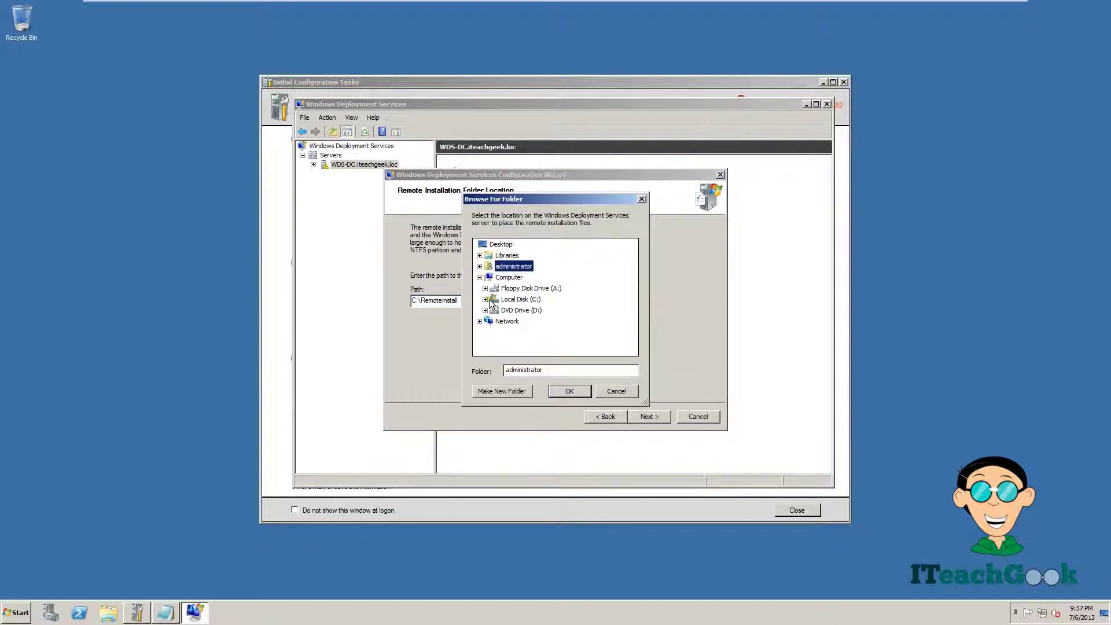
pyautogui.click(486, 299)
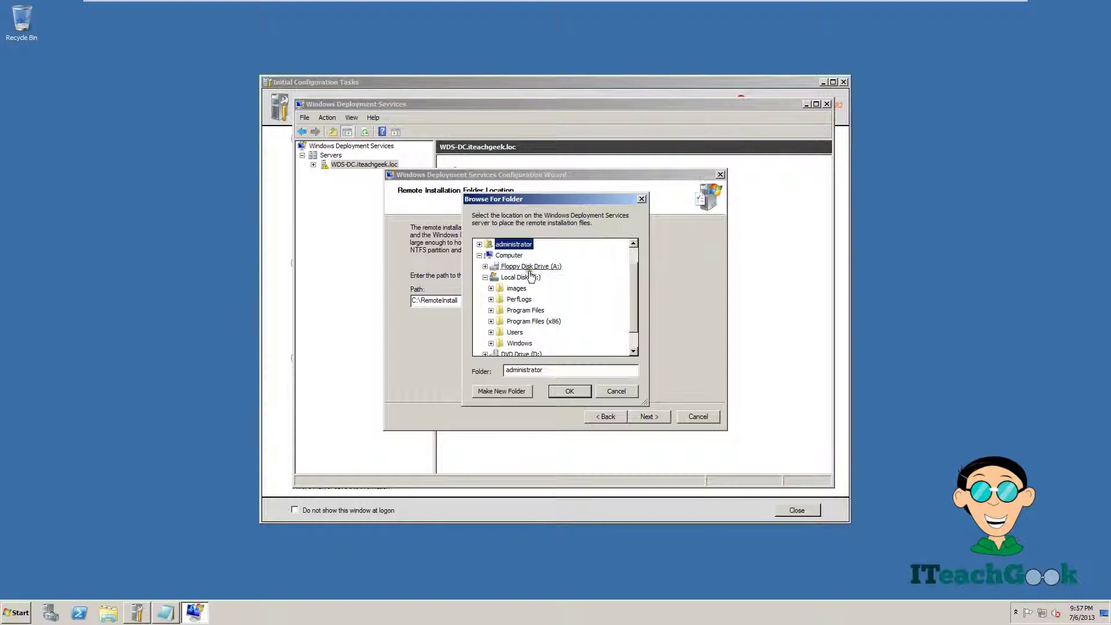
pyautogui.click(517, 288)
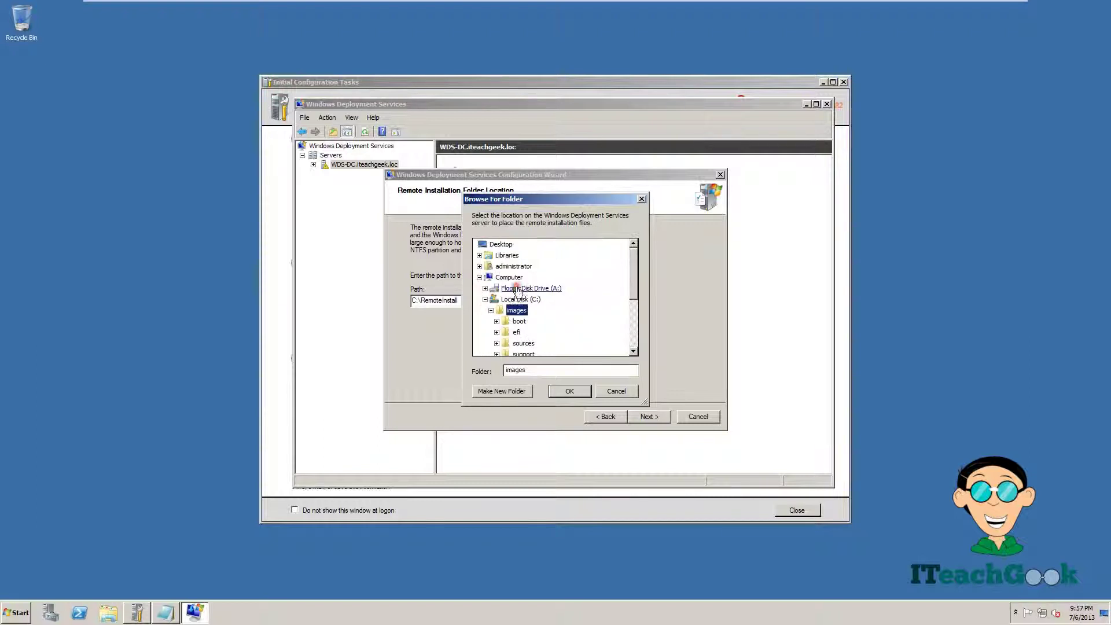
pyautogui.click(569, 391)
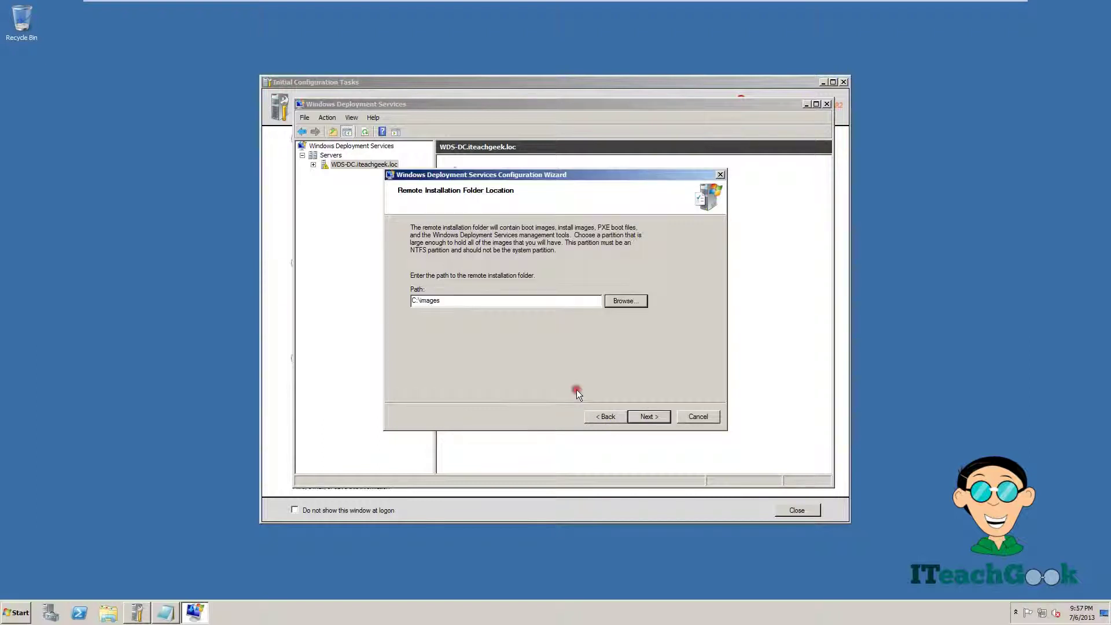
pyautogui.click(635, 418)
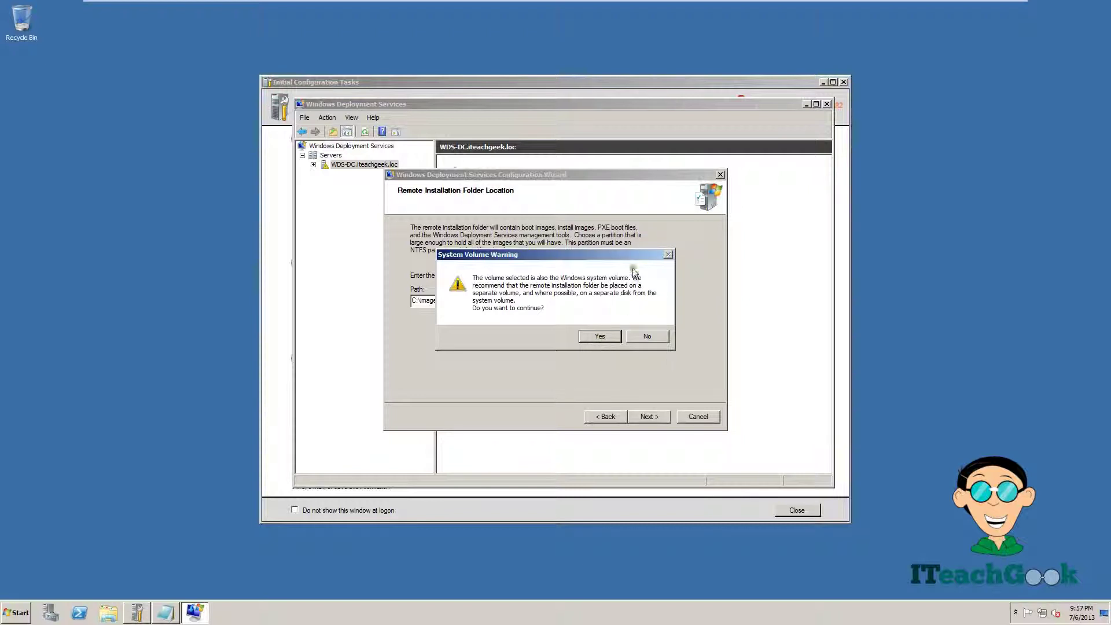
# Accept the system volume warning and have PXE answer all clients, requiring approval for unknown ones.
pyautogui.click(599, 337)
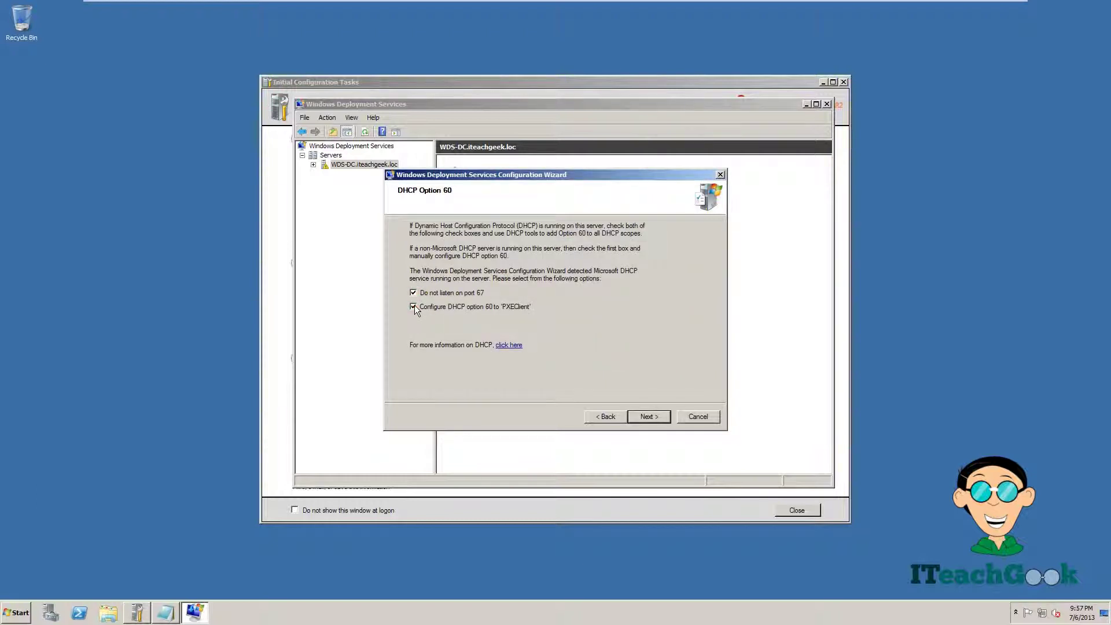
pyautogui.click(643, 417)
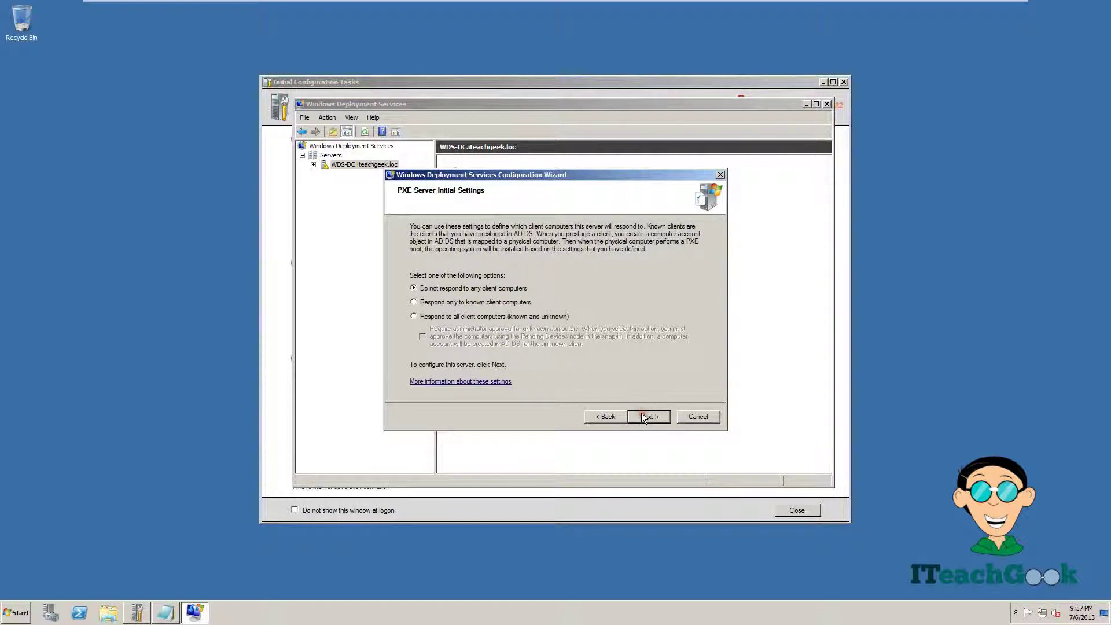
pyautogui.click(416, 318)
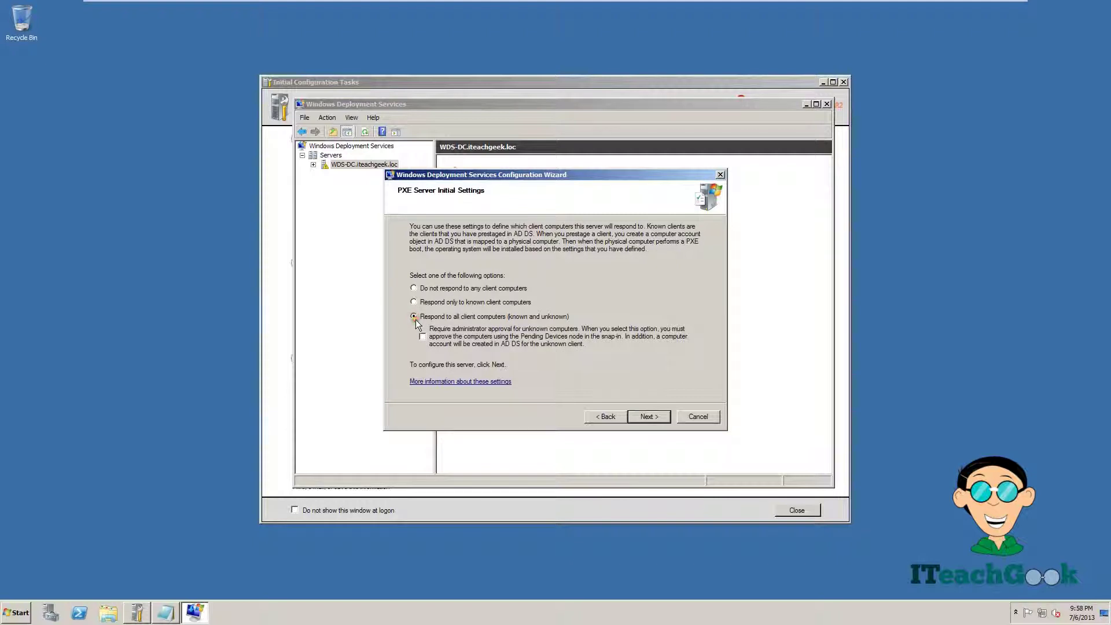
pyautogui.click(423, 340)
pyautogui.click(650, 417)
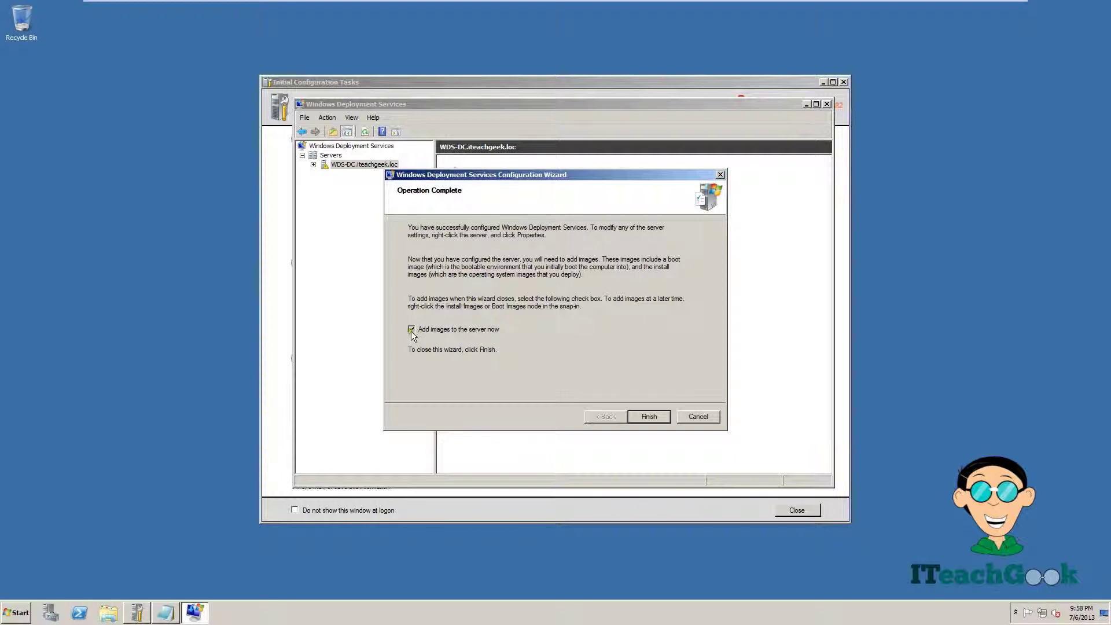
pyautogui.click(410, 330)
# Start Add Install Image on the server's Install Images folder.
pyautogui.click(650, 416)
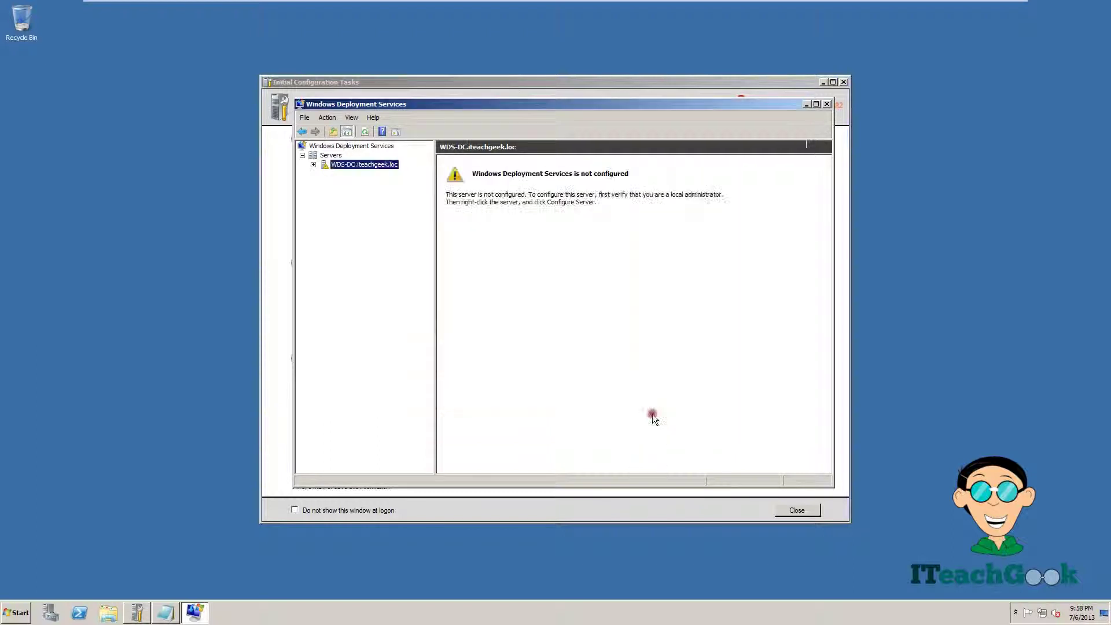
pyautogui.click(313, 165)
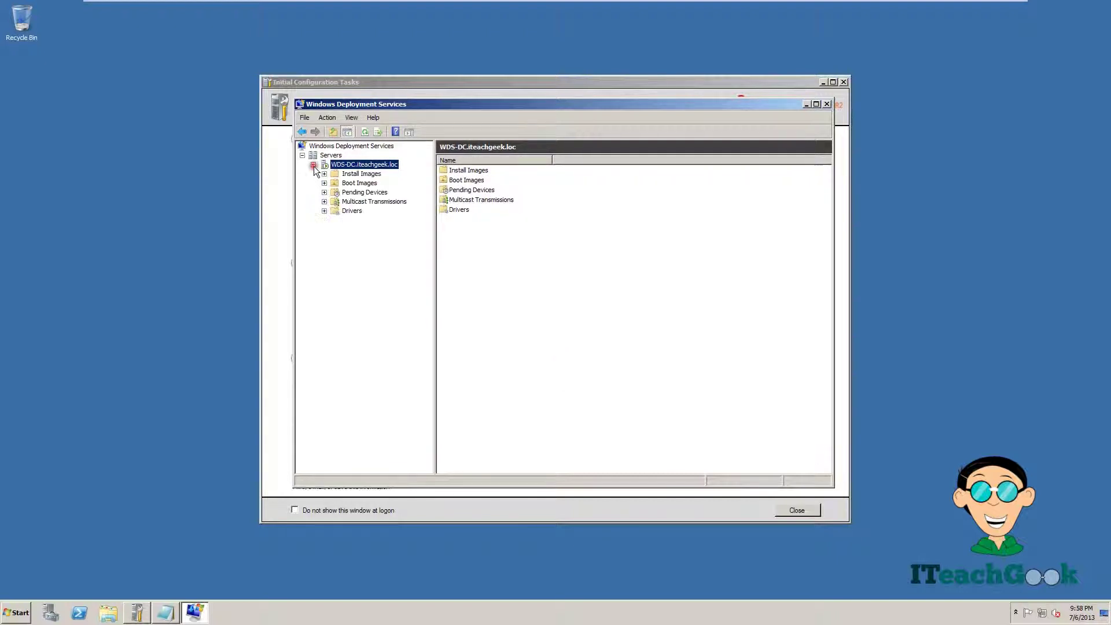
pyautogui.click(371, 175)
pyautogui.rightClick(372, 177)
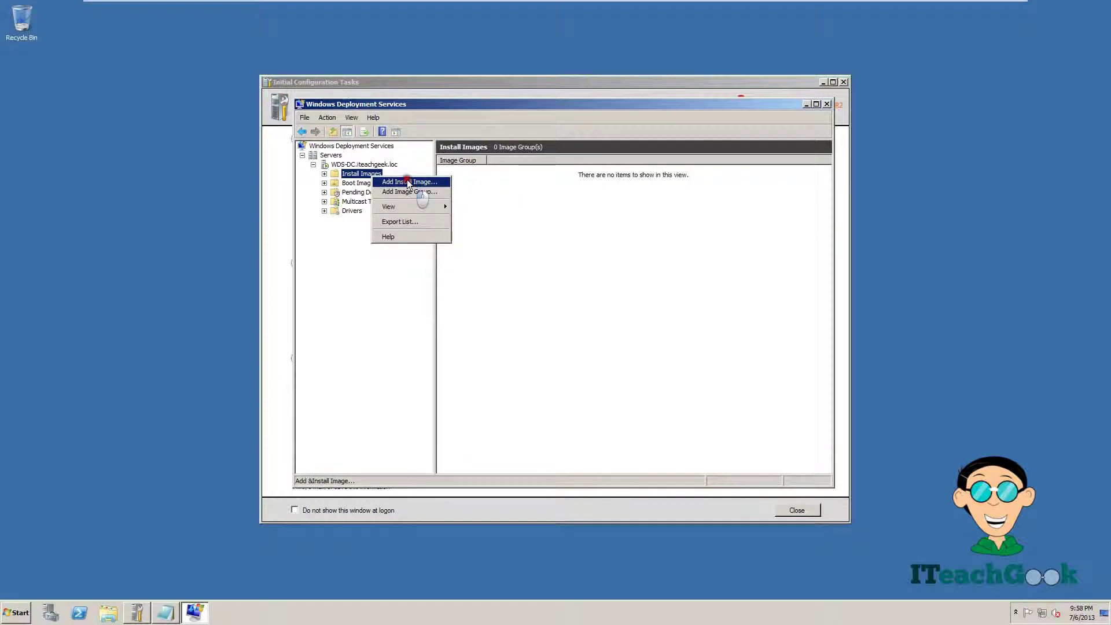
pyautogui.click(408, 183)
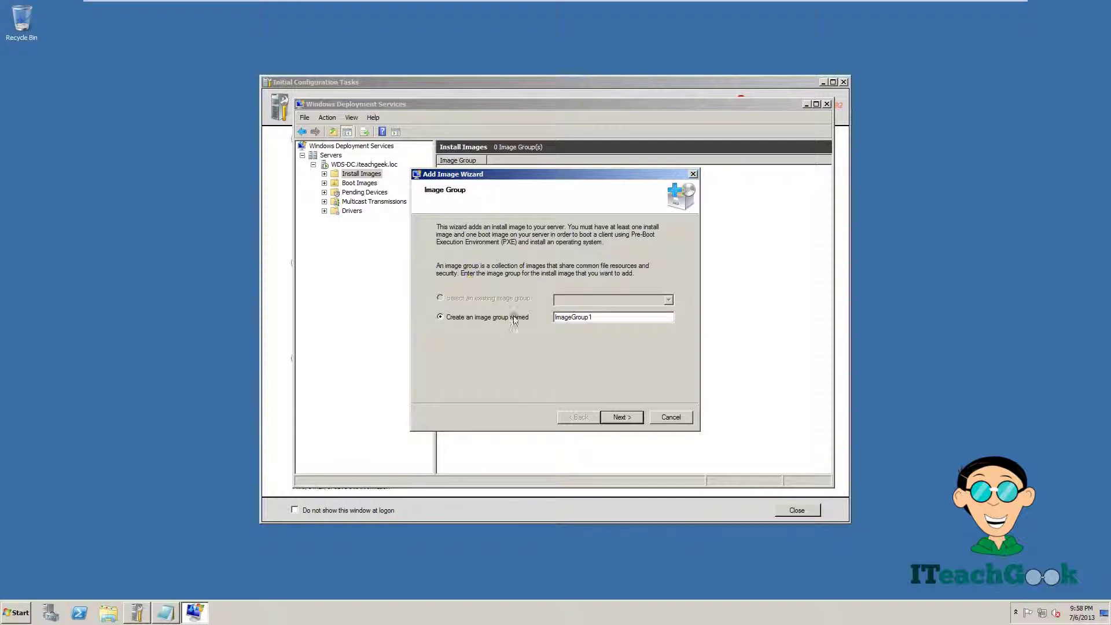
# Replace the default ImageGroup1 name with a new image group named IT.
pyautogui.click(618, 316)
pyautogui.doubleClick(618, 316)
pyautogui.press('BackSpace')
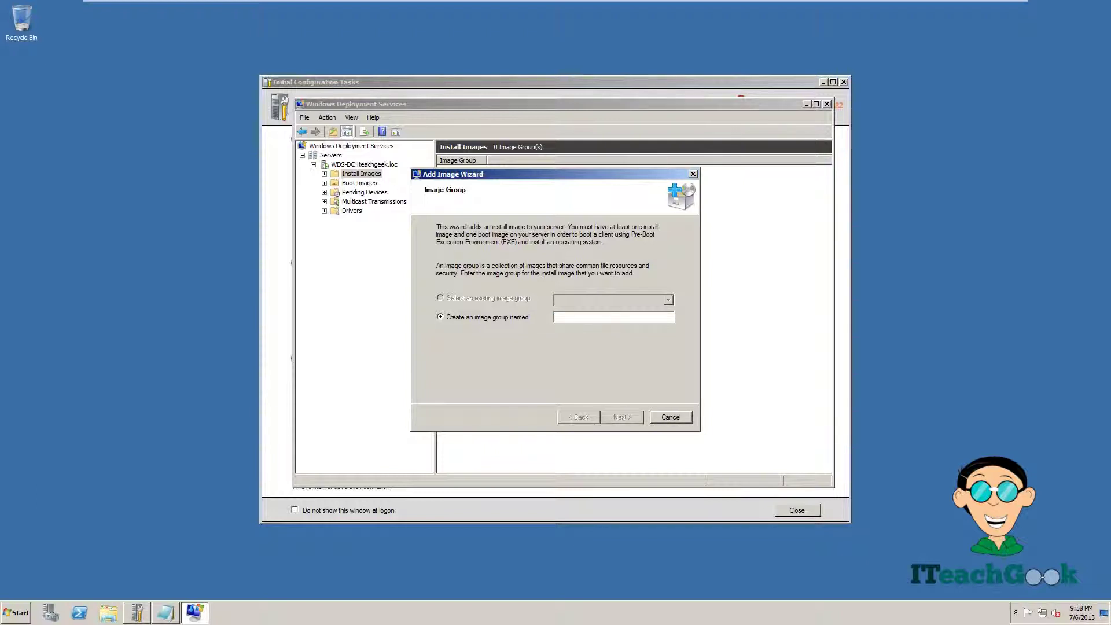
pyautogui.write('IT')
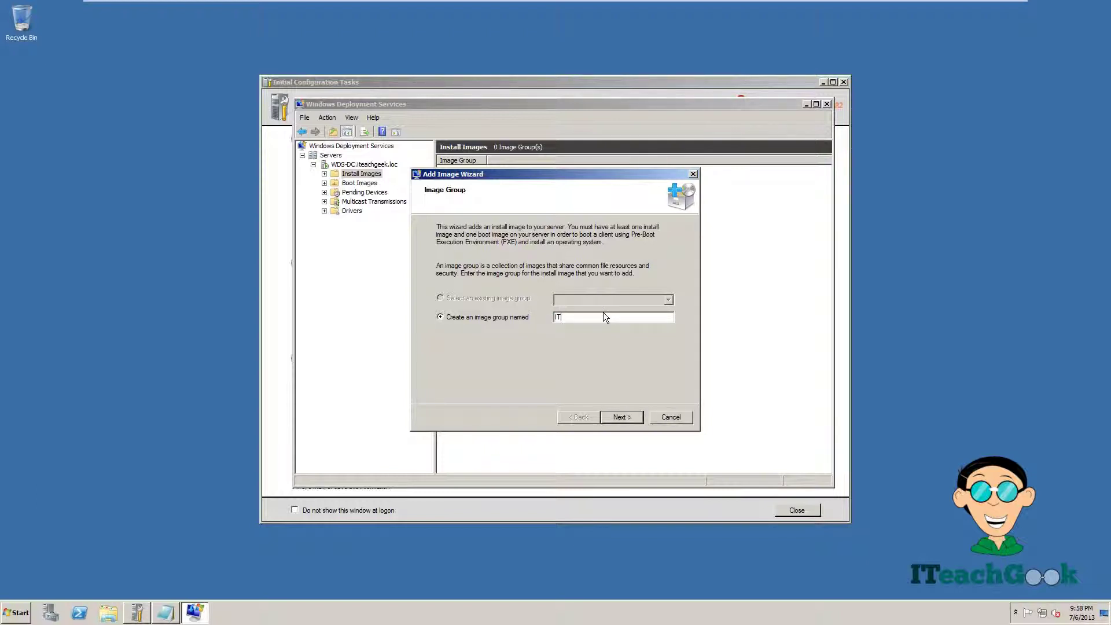
pyautogui.click(618, 417)
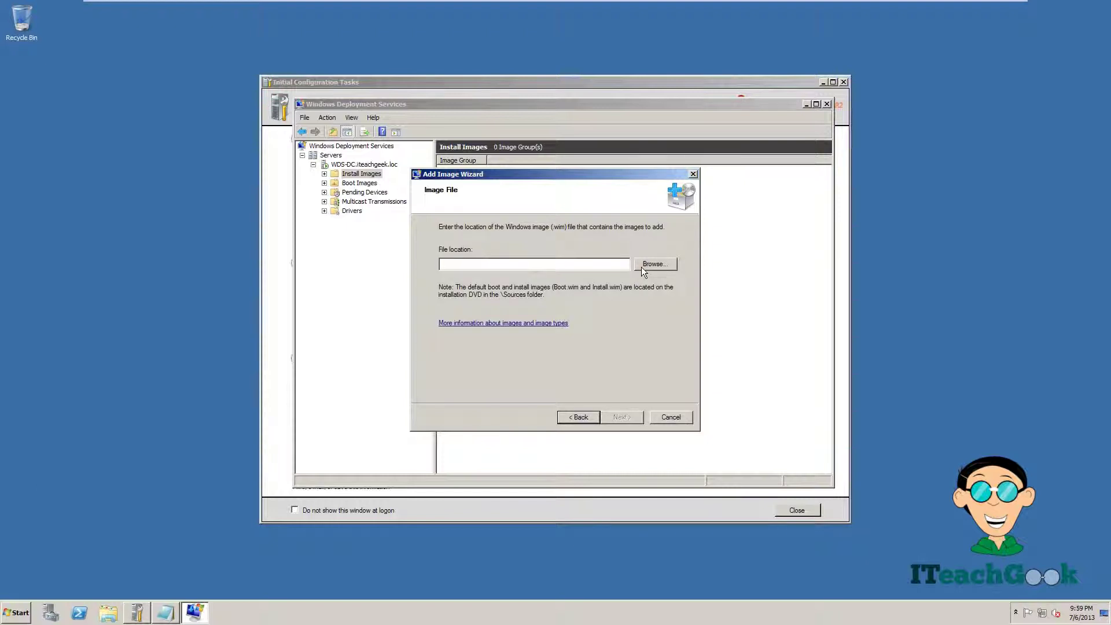
# Browse to C:\images\sources and pick install.wim as the image file.
pyautogui.click(671, 264)
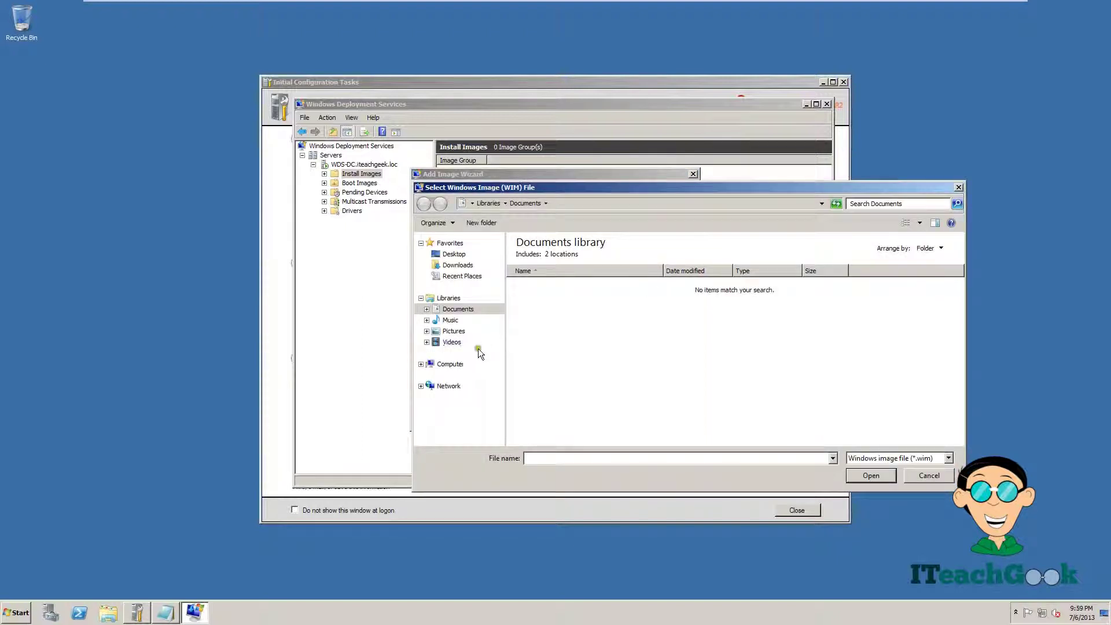
pyautogui.click(452, 365)
pyautogui.doubleClick(581, 260)
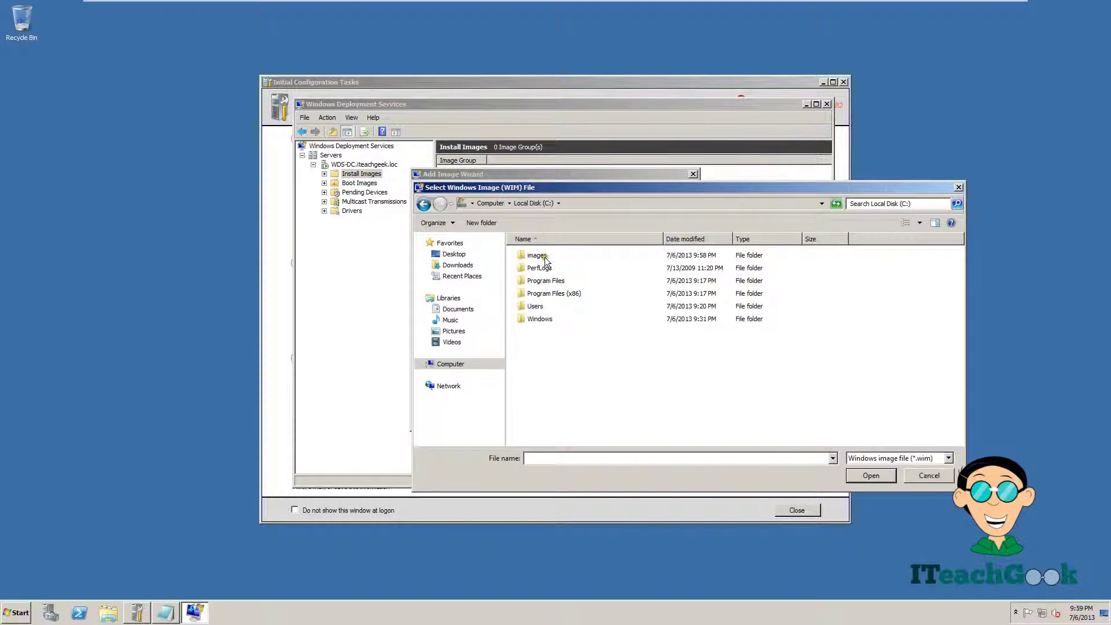
pyautogui.doubleClick(544, 257)
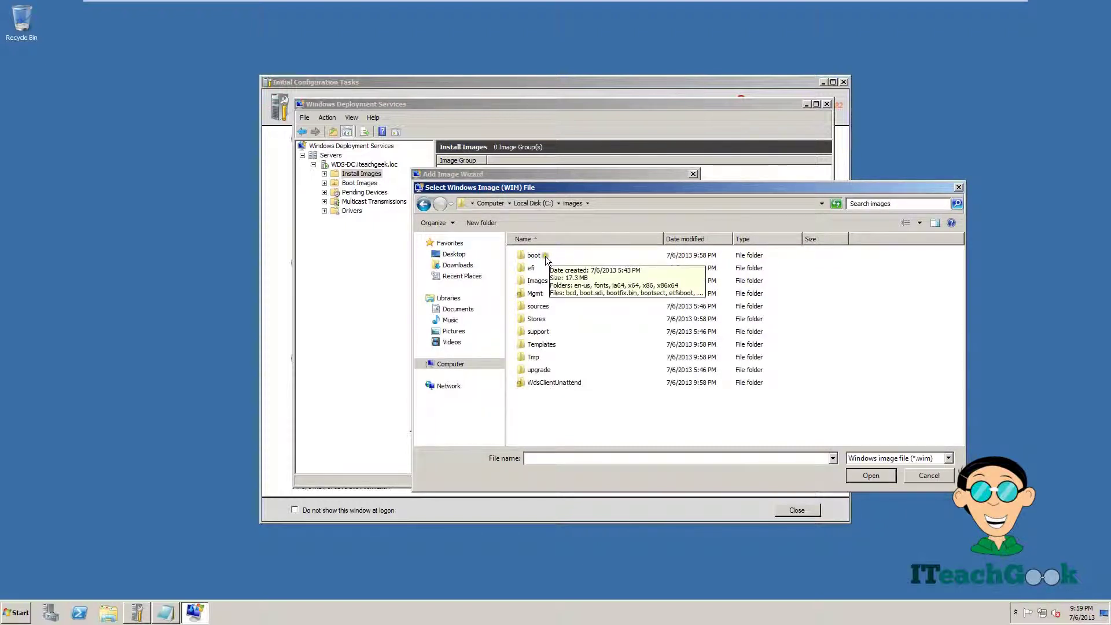
pyautogui.click(545, 256)
pyautogui.doubleClick(539, 306)
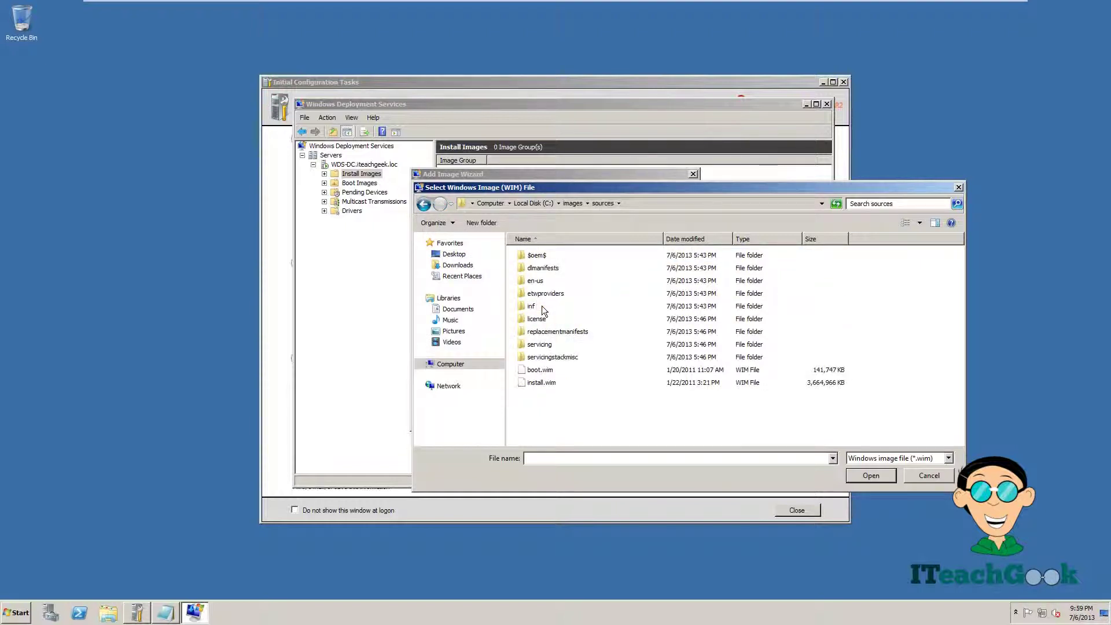
pyautogui.doubleClick(543, 385)
pyautogui.click(605, 416)
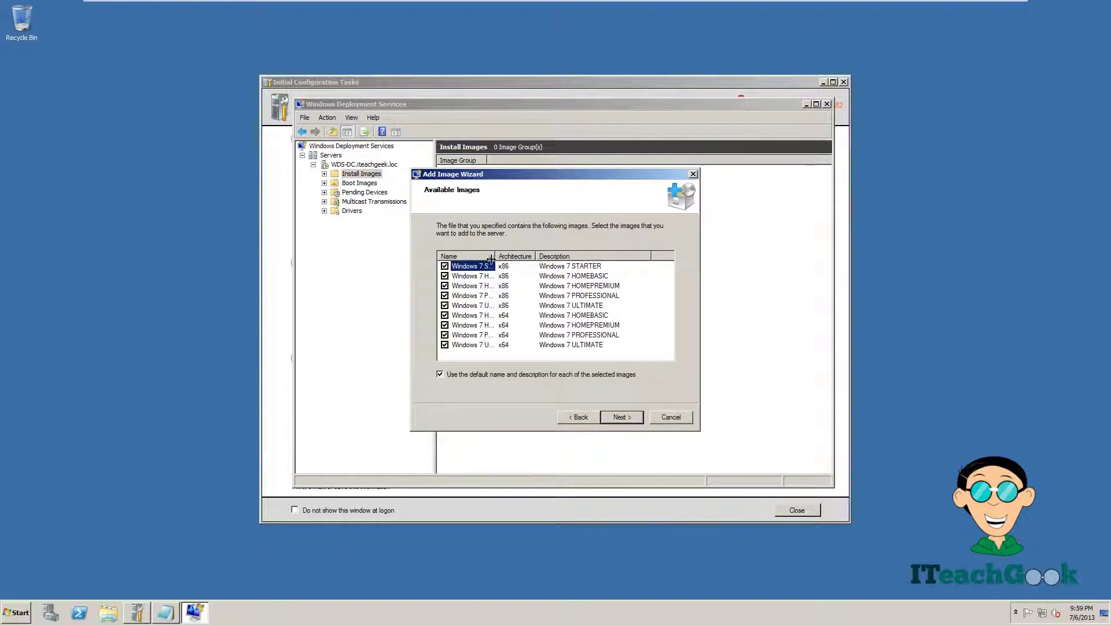
# Uncheck every Windows 7 edition except Windows 7 Ultimate 64Bit.
pyautogui.moveTo(497, 257); pyautogui.dragTo(601, 259)
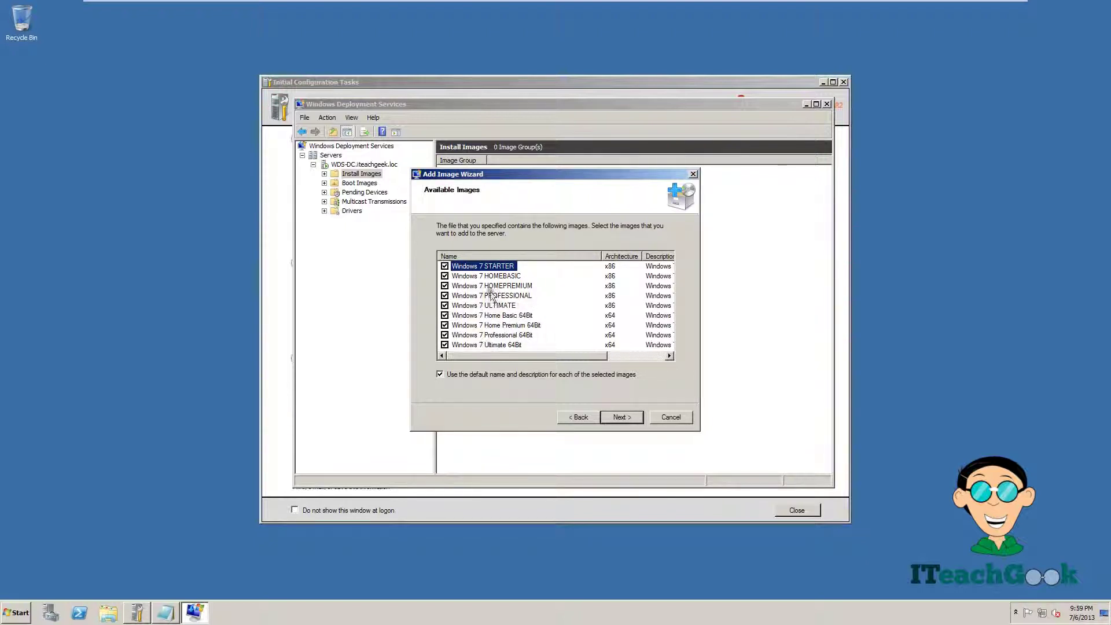
pyautogui.click(445, 266)
pyautogui.click(445, 277)
pyautogui.click(445, 286)
pyautogui.click(444, 296)
pyautogui.click(444, 305)
pyautogui.click(444, 316)
pyautogui.click(445, 325)
pyautogui.click(445, 335)
# Confirm the summary and add the Ultimate 64Bit image to the IT group.
pyautogui.click(627, 415)
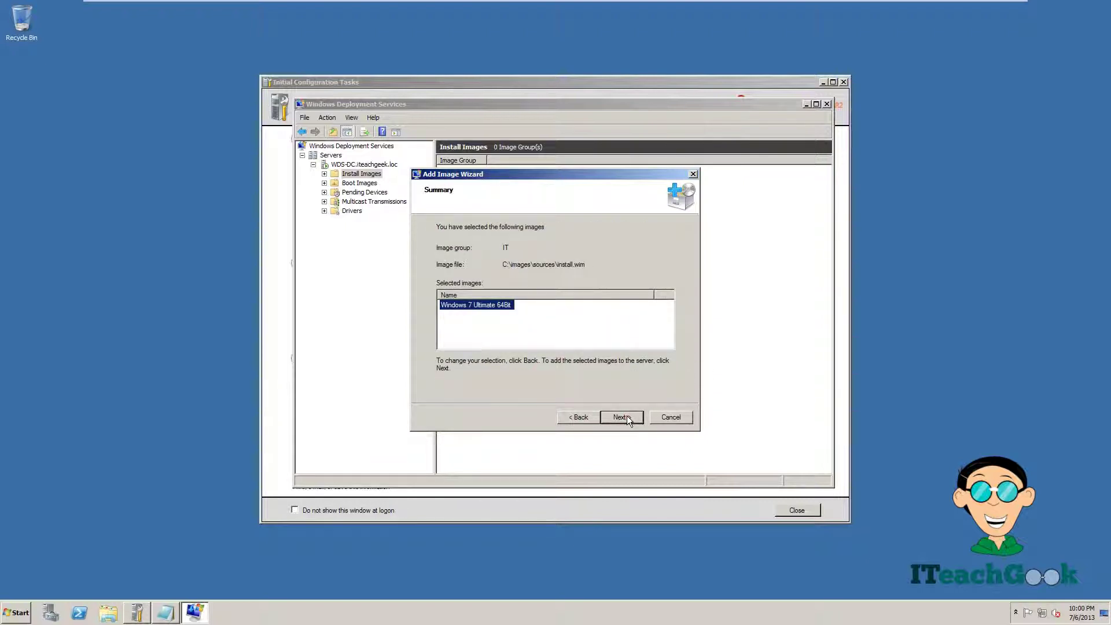
pyautogui.click(622, 417)
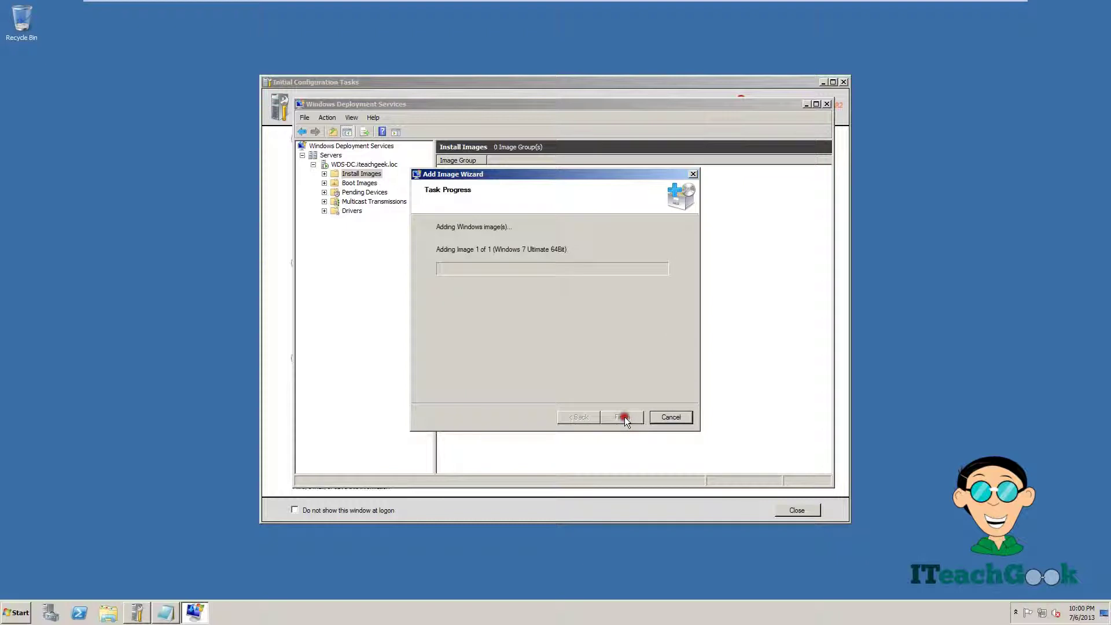
pyautogui.click(596, 321)
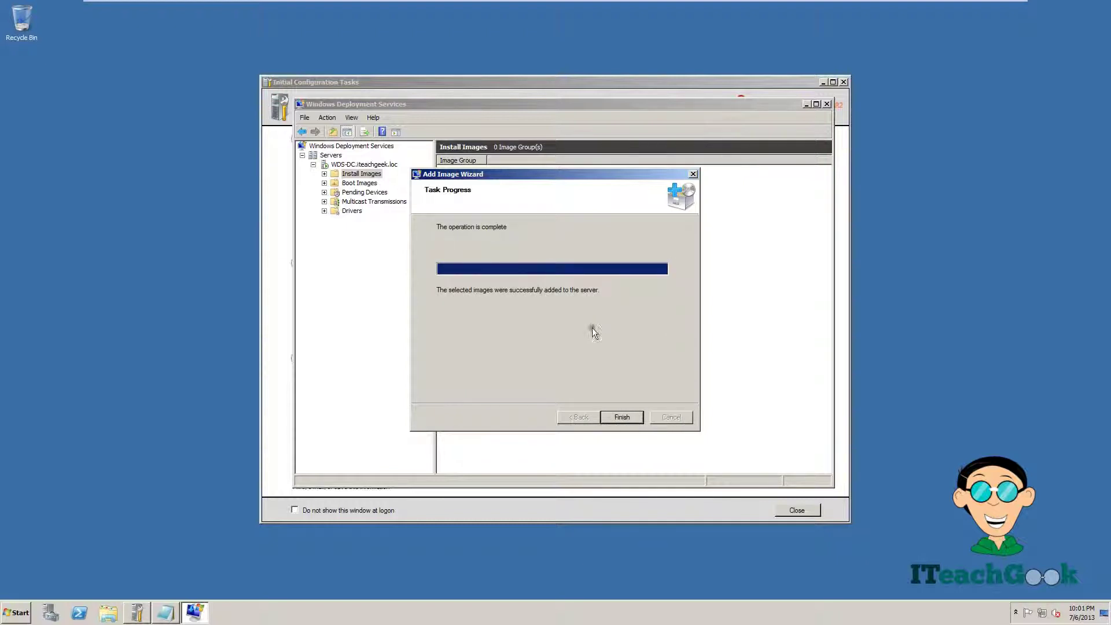
pyautogui.click(622, 418)
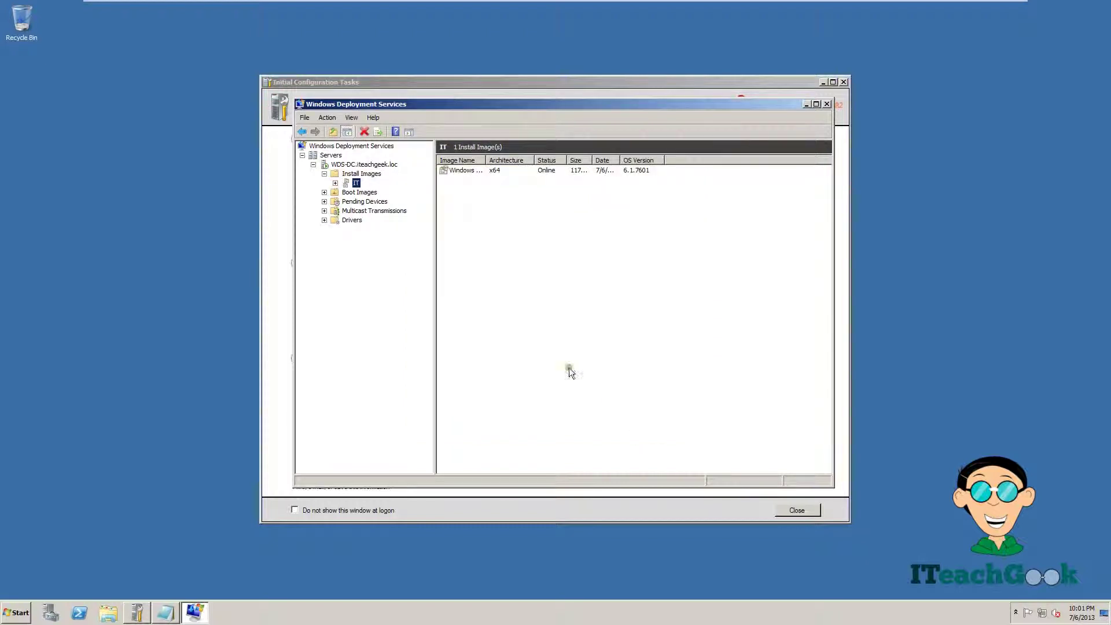
# Start Add Boot Image and select boot.wim from C:\images\sources.
pyautogui.click(478, 171)
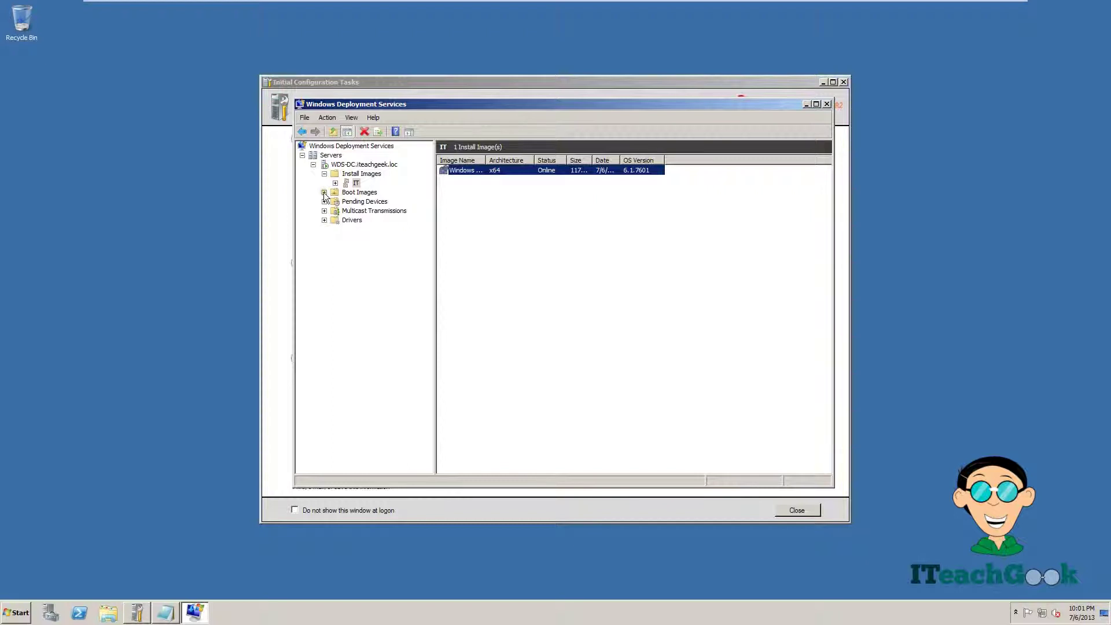
pyautogui.click(357, 192)
pyautogui.rightClick(358, 193)
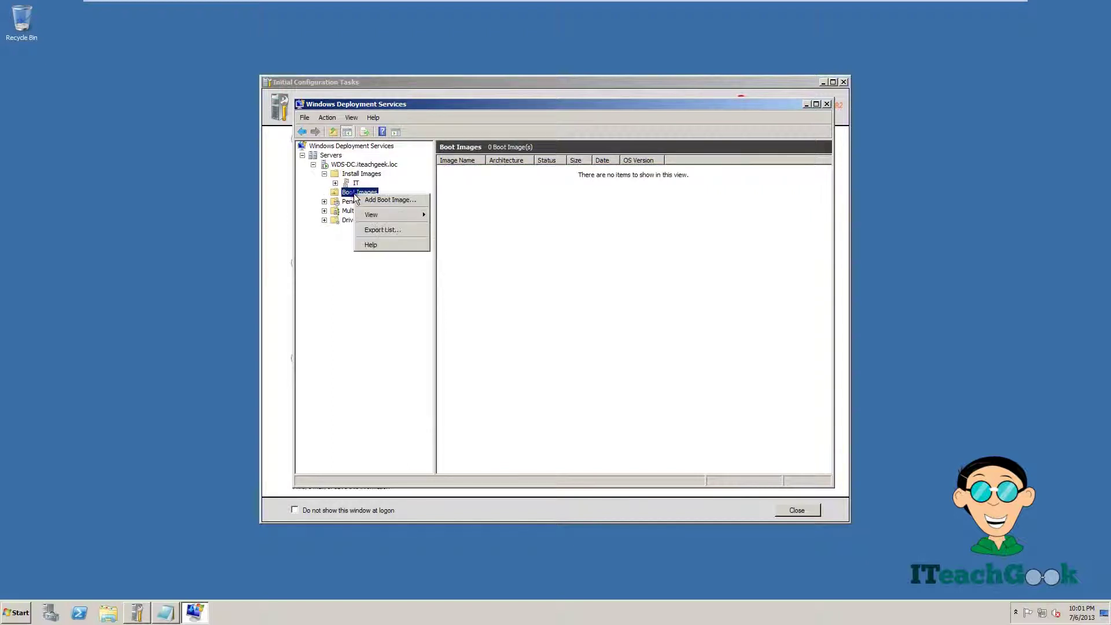
pyautogui.click(369, 200)
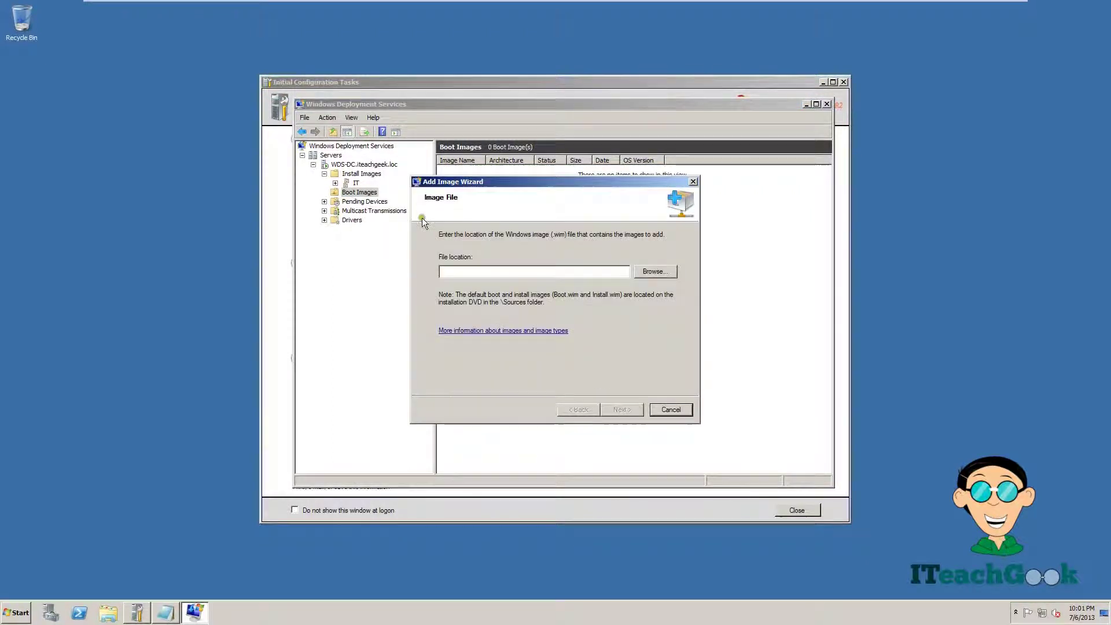
pyautogui.click(658, 274)
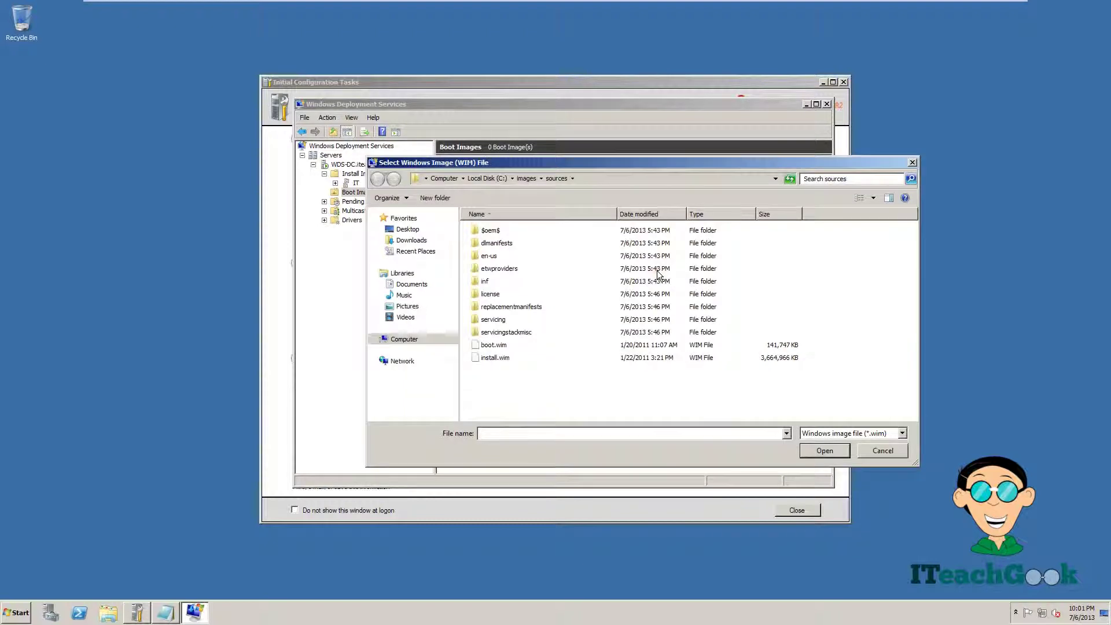
pyautogui.click(503, 347)
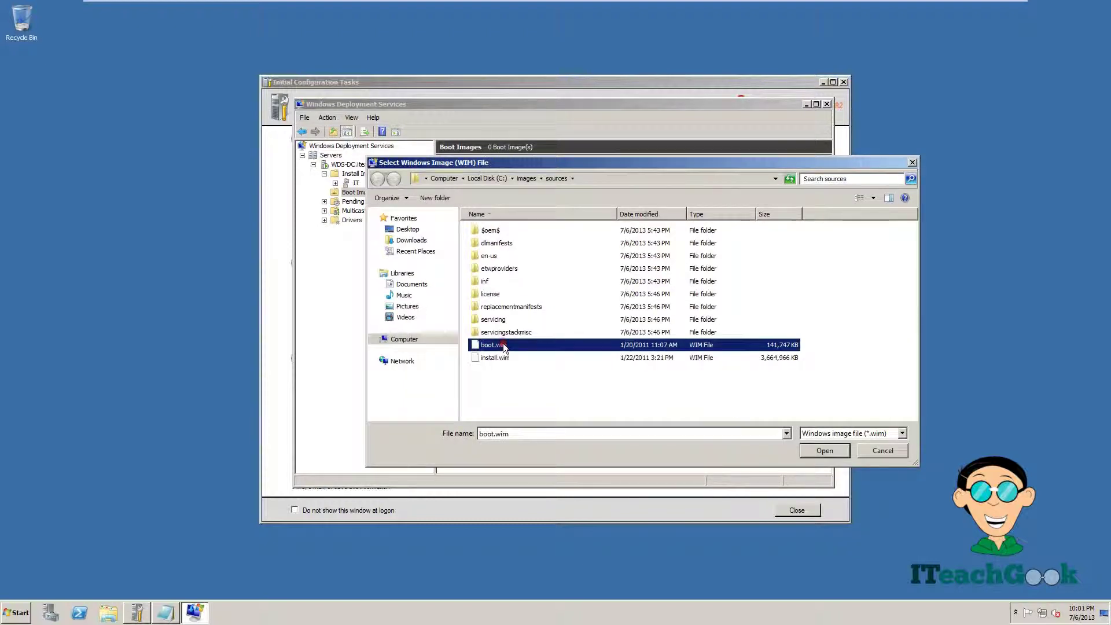
pyautogui.click(495, 349)
pyautogui.doubleClick(495, 349)
# Keep the default name and description and add the Microsoft Windows Setup (x86) boot image.
pyautogui.click(616, 410)
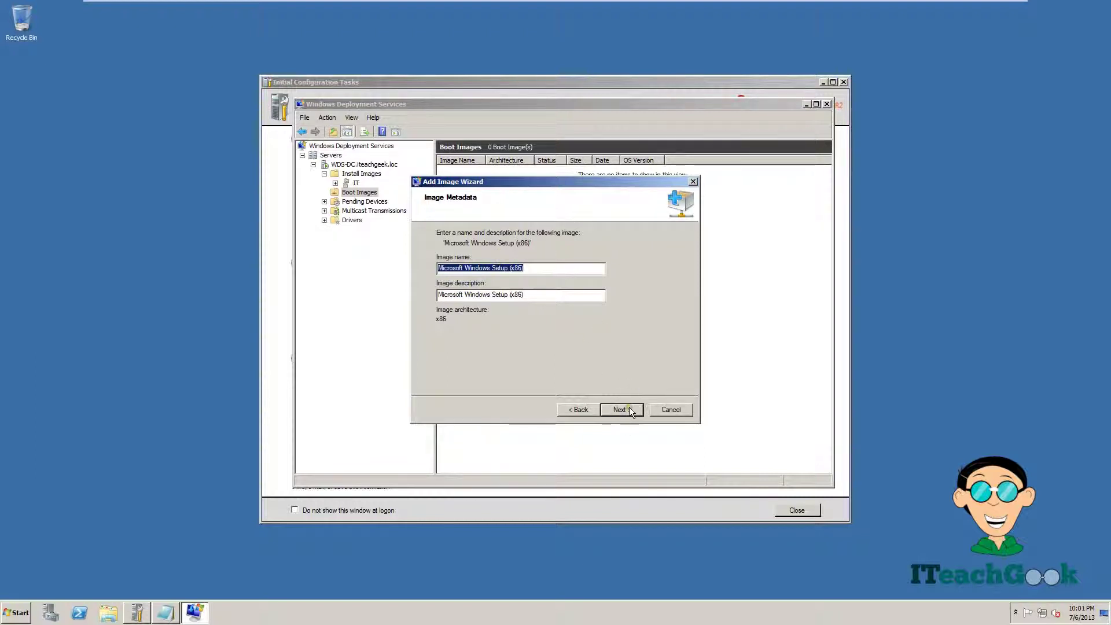
pyautogui.click(630, 407)
pyautogui.click(630, 408)
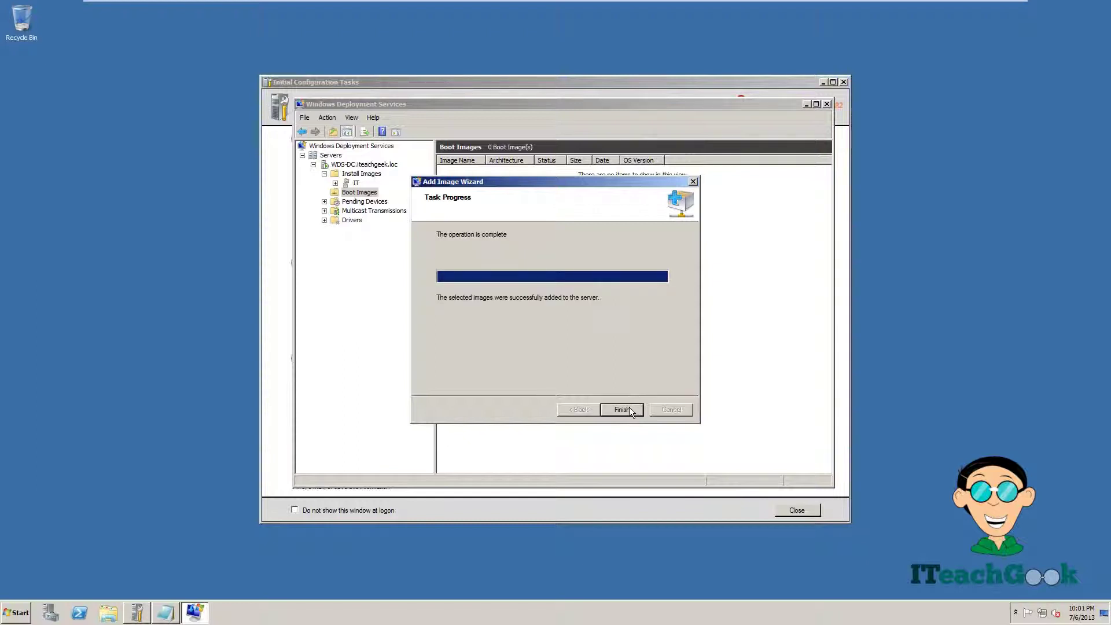
pyautogui.click(623, 409)
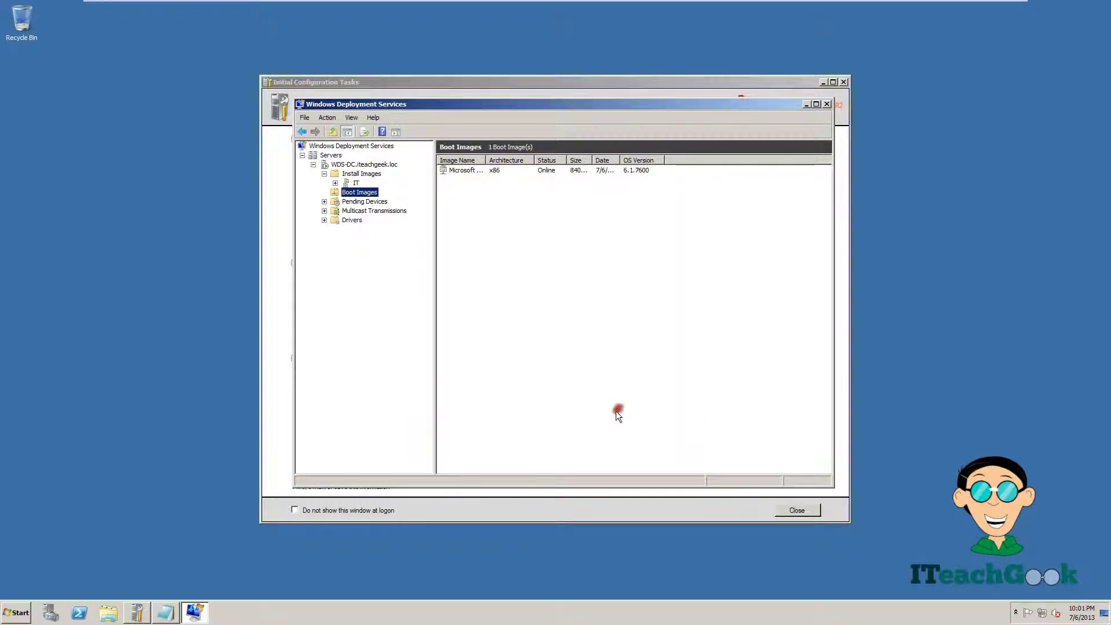
pyautogui.click(365, 192)
# Browse the Drivers node's All Packages and DriverGroup1 lists and DriverGroup1's actions, then collapse Drivers.
pyautogui.click(354, 220)
pyautogui.click(324, 221)
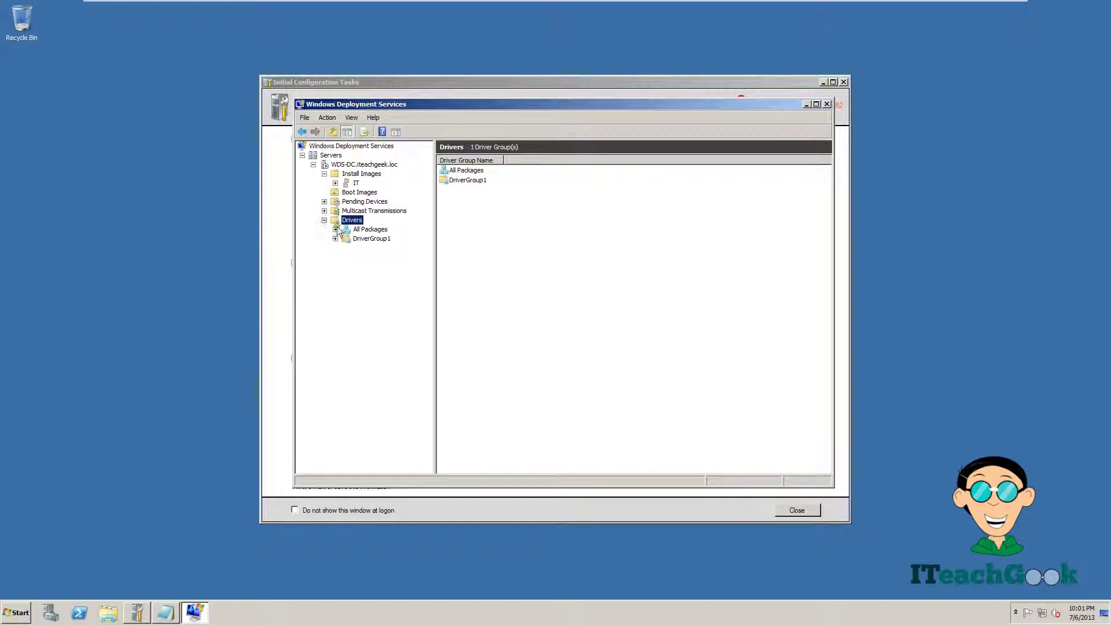
pyautogui.click(370, 237)
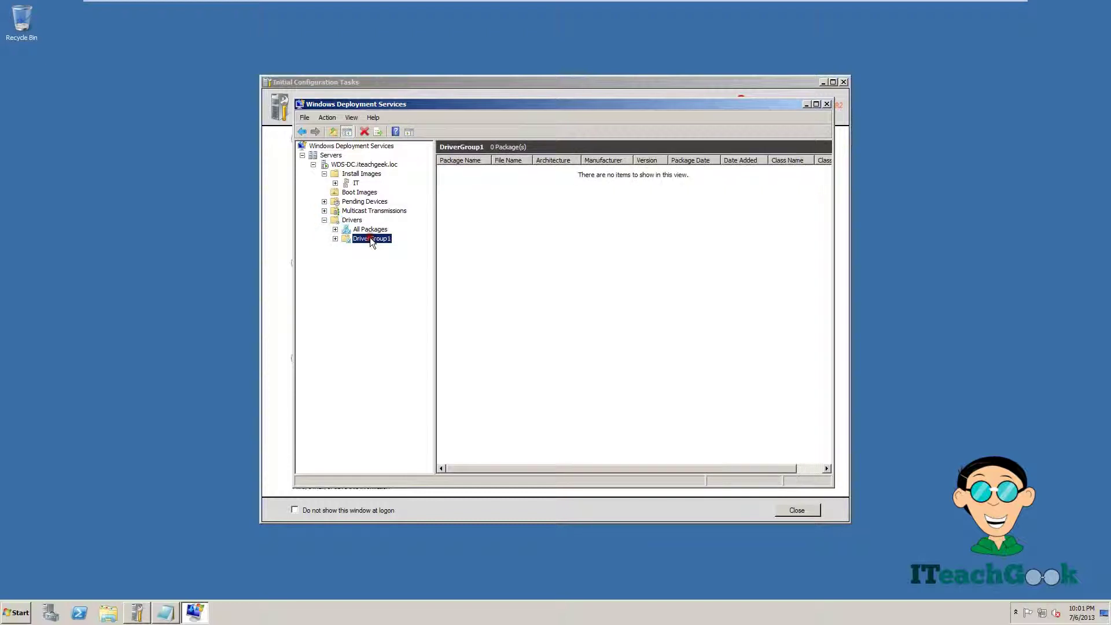
pyautogui.click(371, 229)
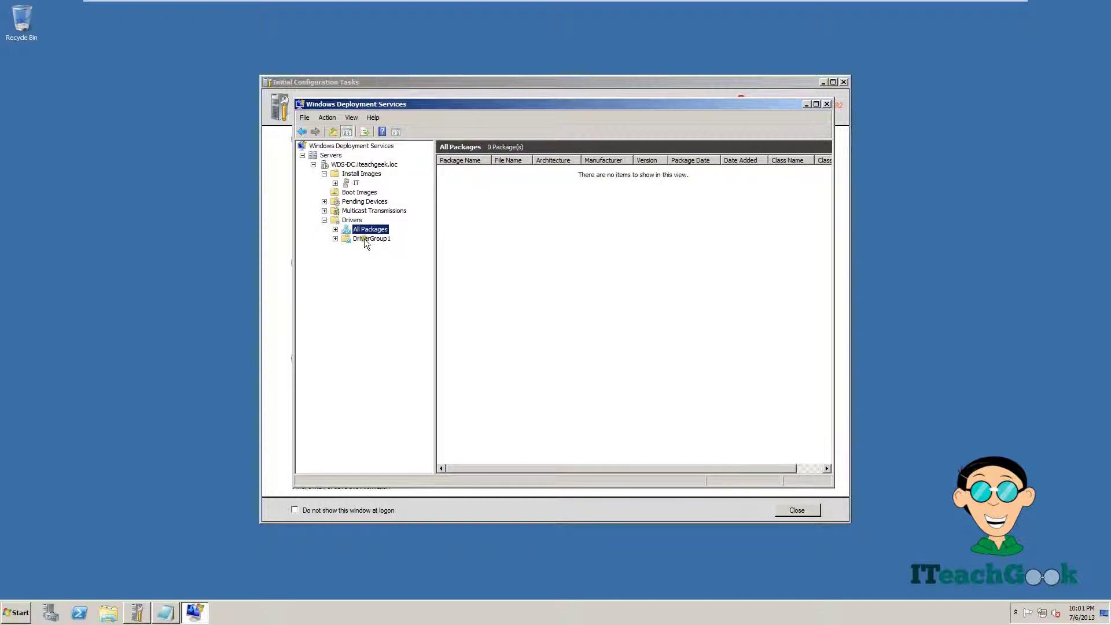
pyautogui.click(361, 239)
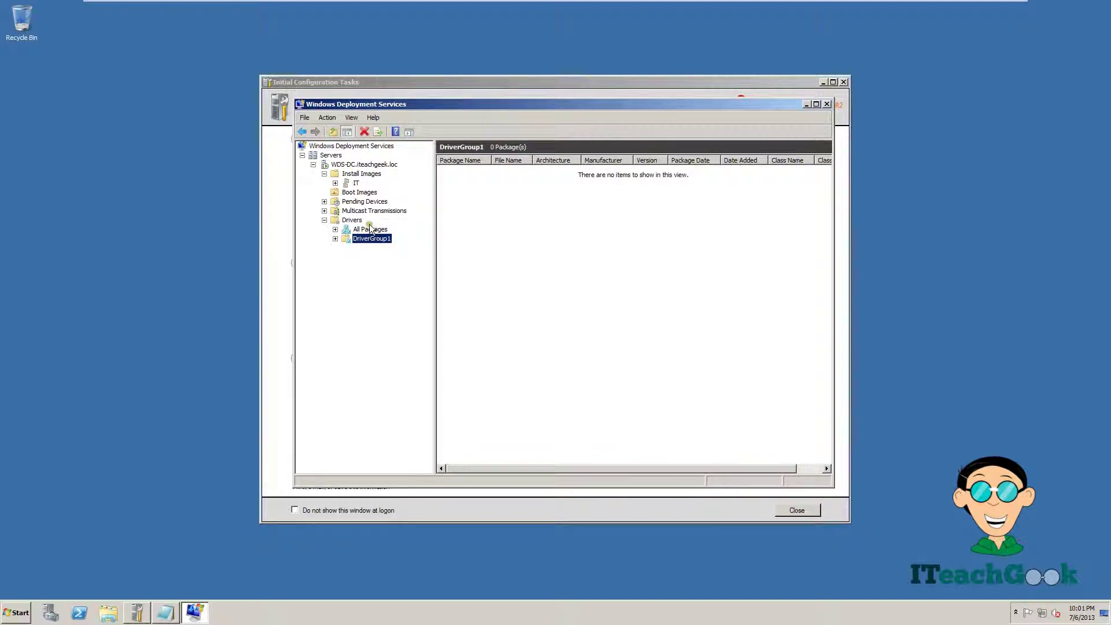
pyautogui.rightClick(371, 239)
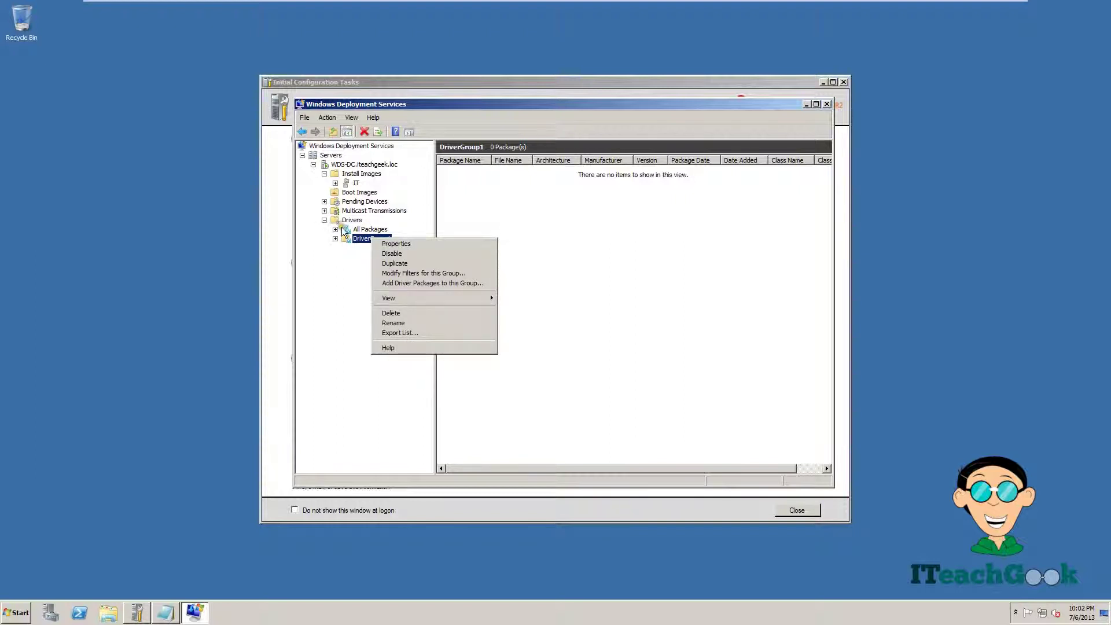
pyautogui.click(348, 229)
pyautogui.click(324, 221)
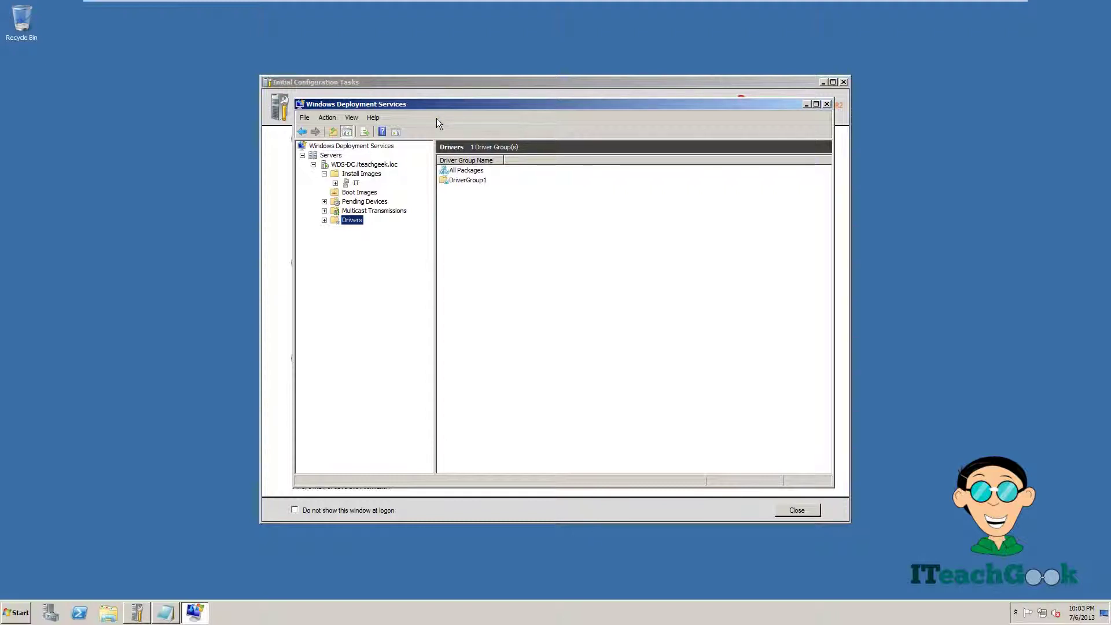
# Name and approve the pending x64 client device as 'ITeachGeek-01'.
pyautogui.click(360, 202)
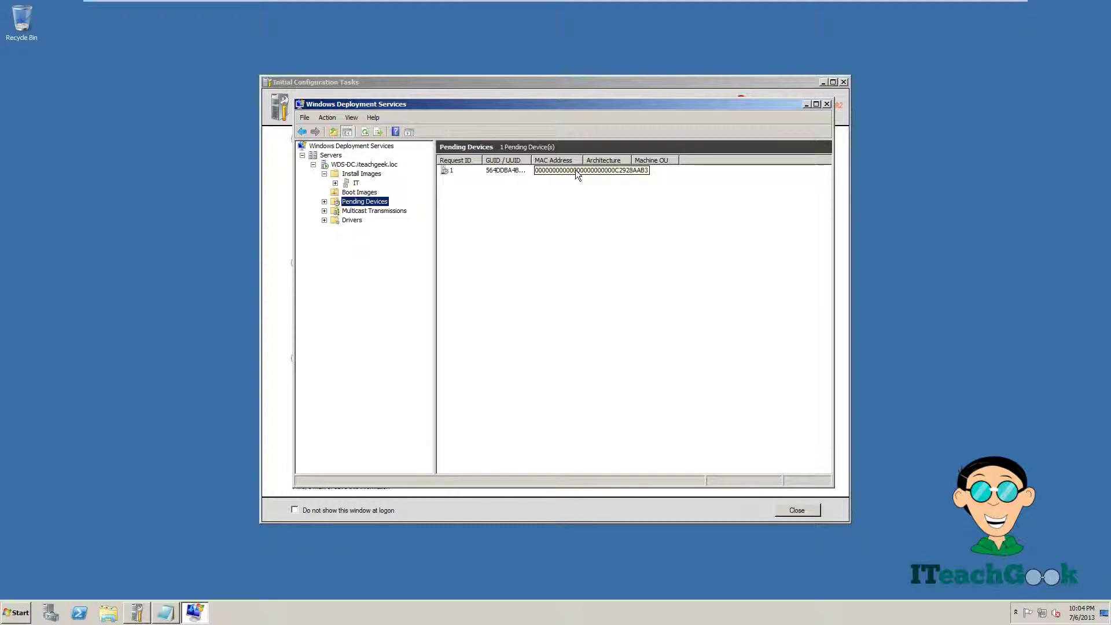
pyautogui.click(533, 170)
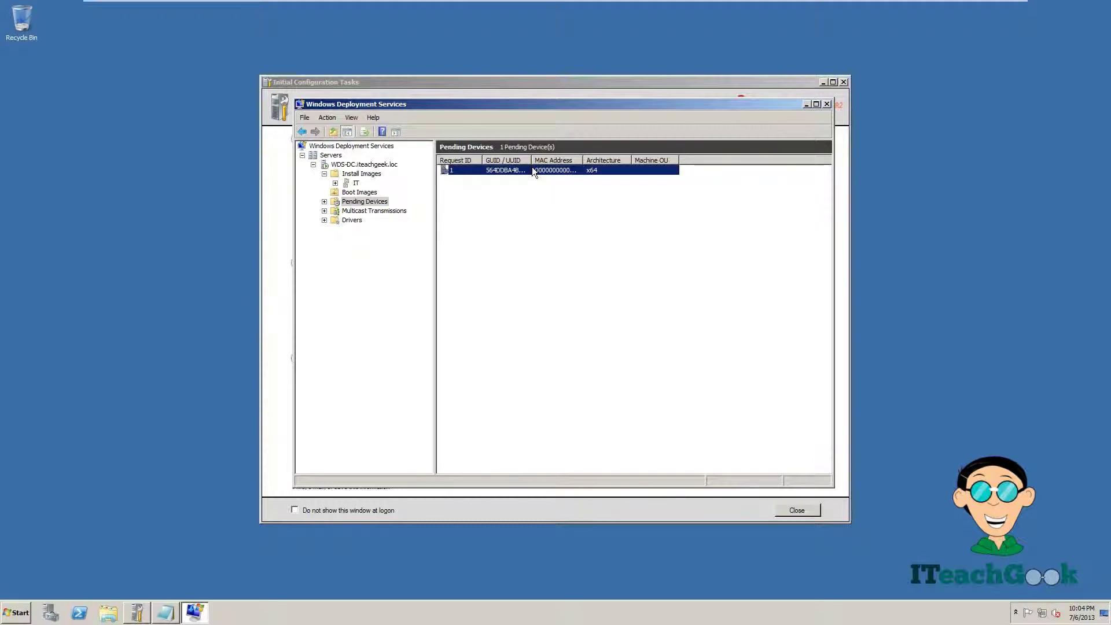
pyautogui.rightClick(532, 170)
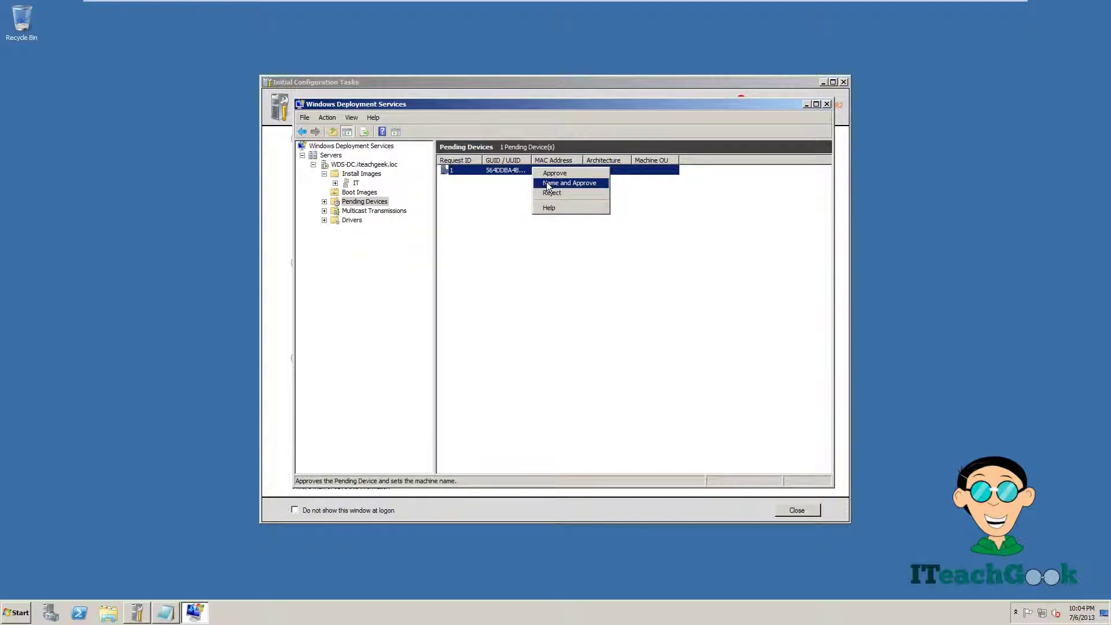
pyautogui.click(547, 184)
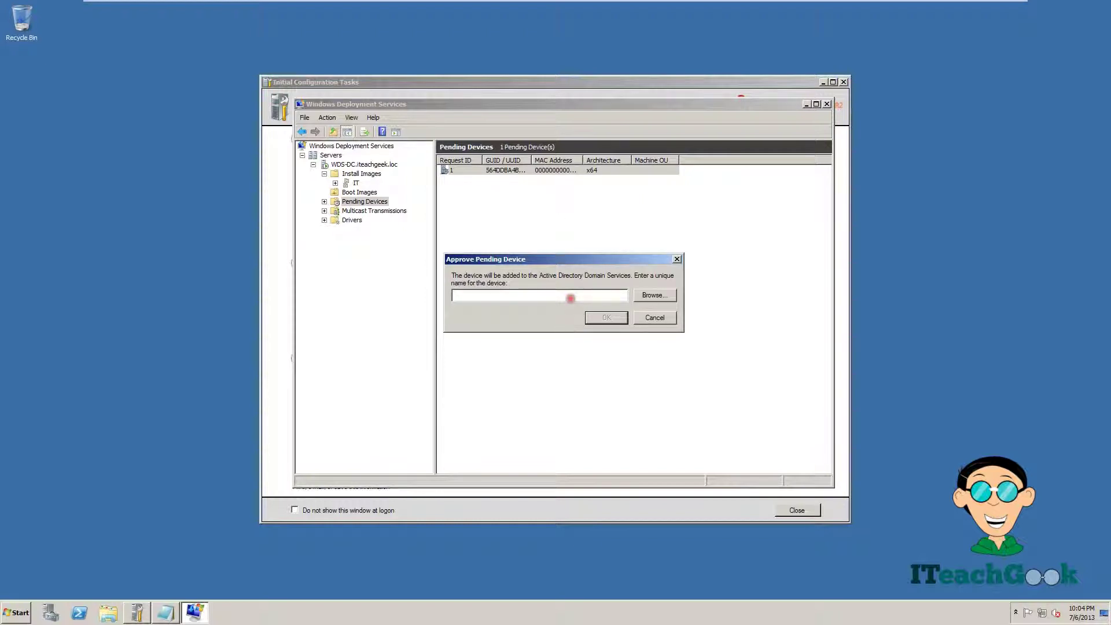
pyautogui.write('ITeachGeek-01,')
pyautogui.click(609, 318)
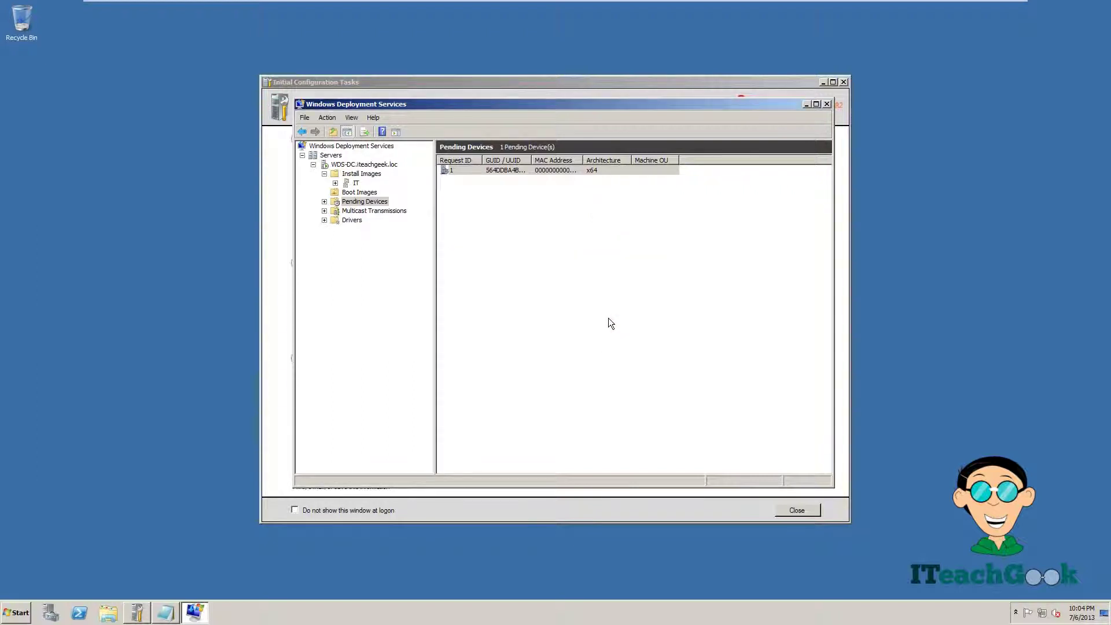
pyautogui.click(629, 318)
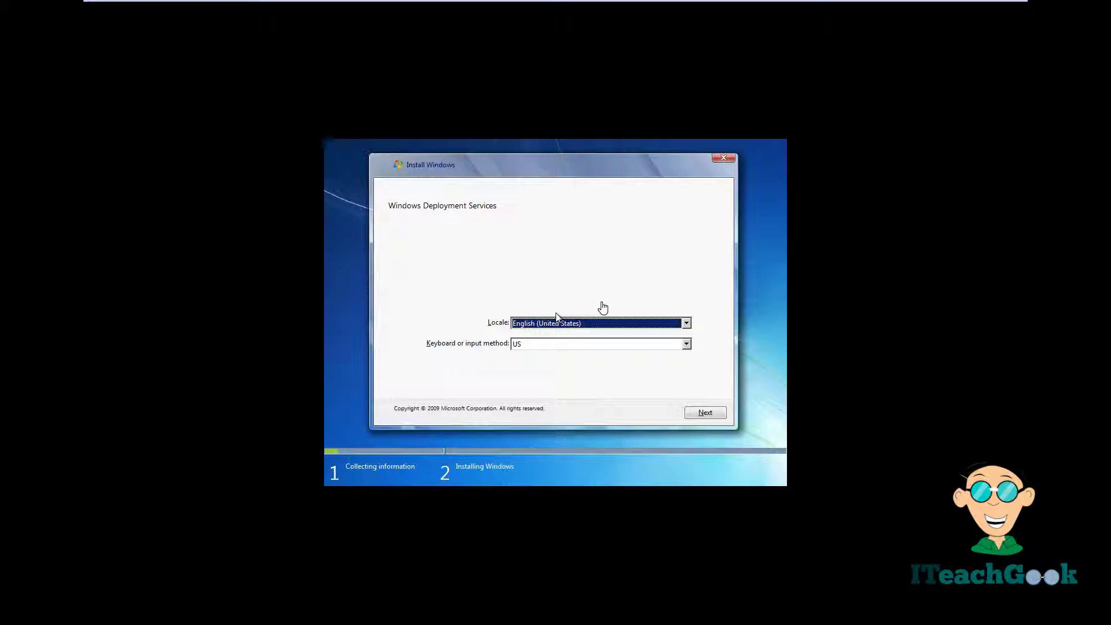
# Accept English (United States) with US keyboard, then sign in as the iteachgeek.loc domain administrator.
pyautogui.click(702, 413)
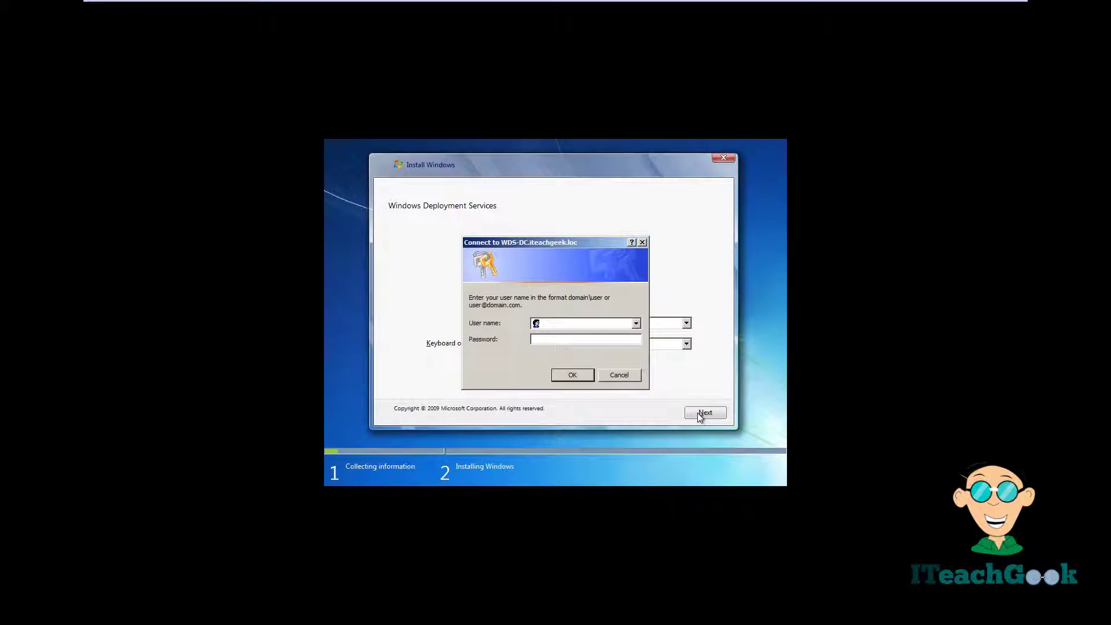
pyautogui.click(576, 327)
pyautogui.write('iteachgeek.loc\\administrator')
pyautogui.press('Tab')
pyautogui.click(572, 376)
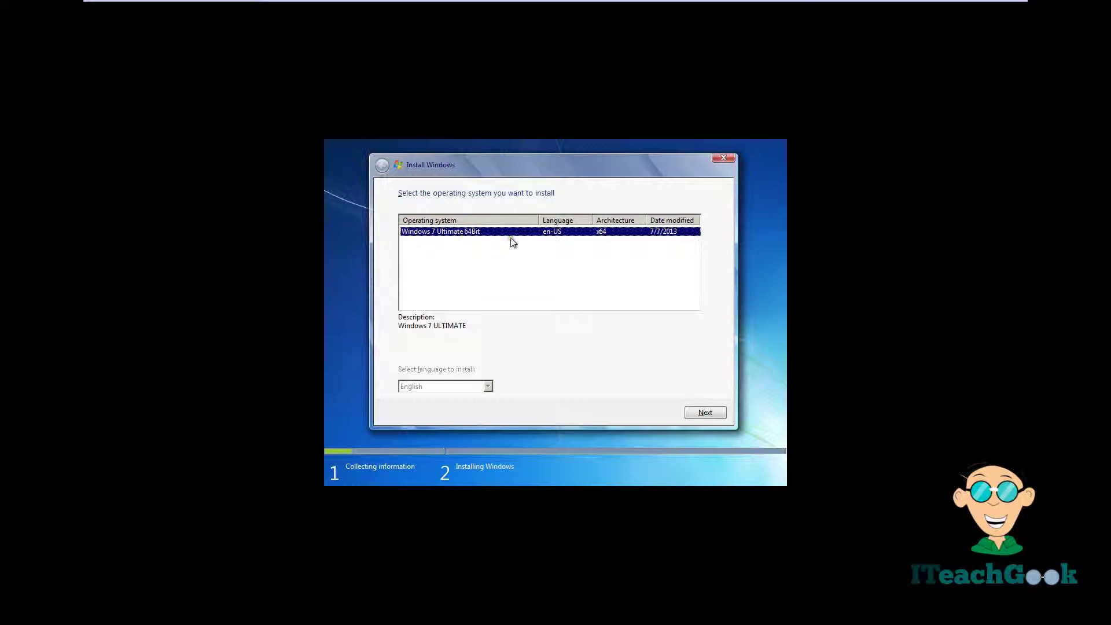
# Choose Windows 7 Ultimate 64Bit and install it to Disk 0's 60.0 GB unallocated space.
pyautogui.click(702, 410)
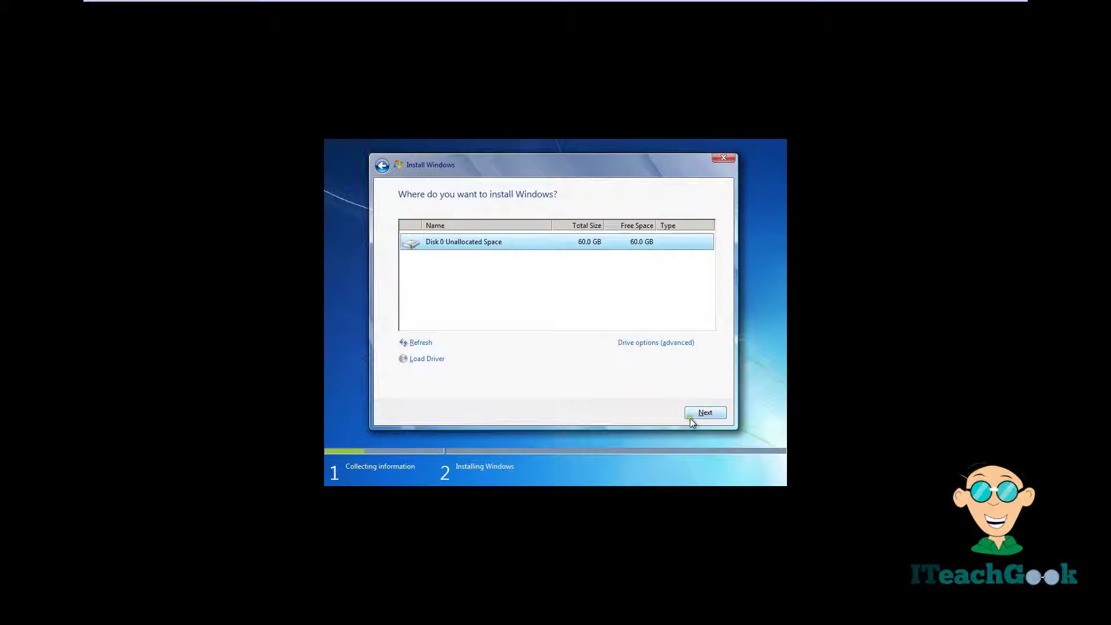
pyautogui.click(691, 418)
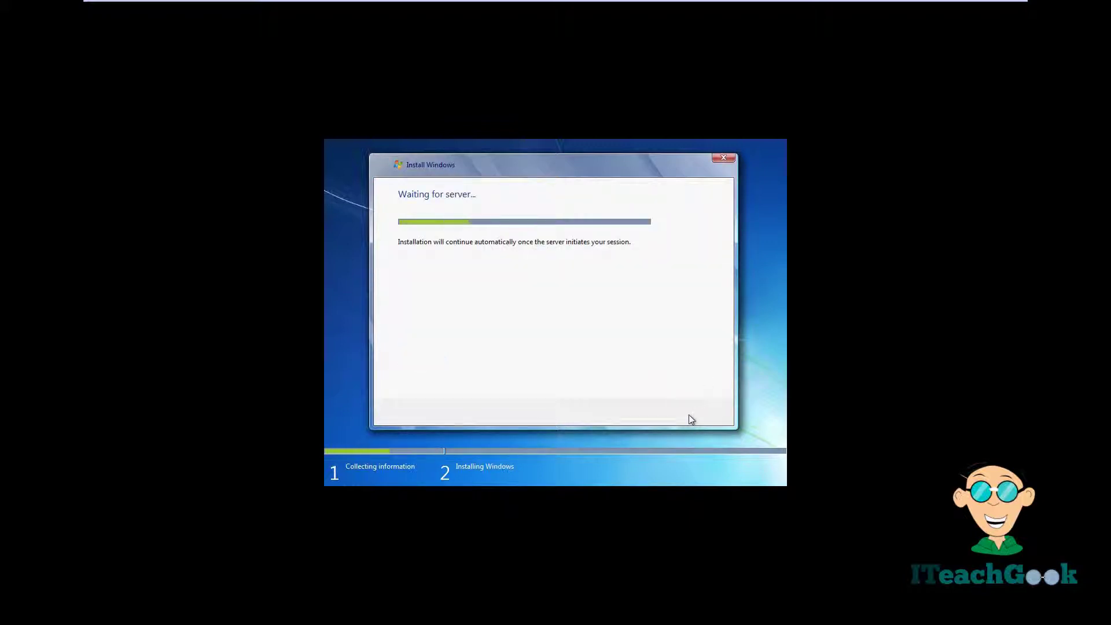